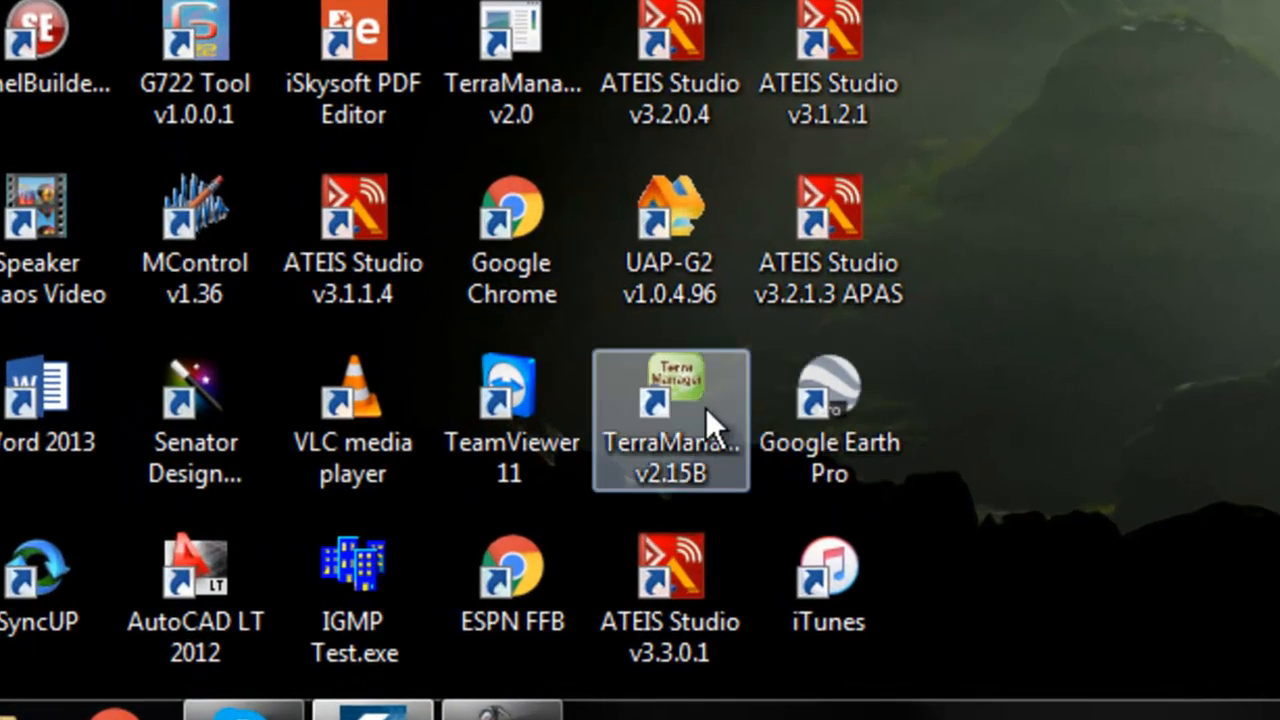
Step: Launch TerraManager v2.15B with the Trial license option and switch it to edit mode
double_click(701, 405)
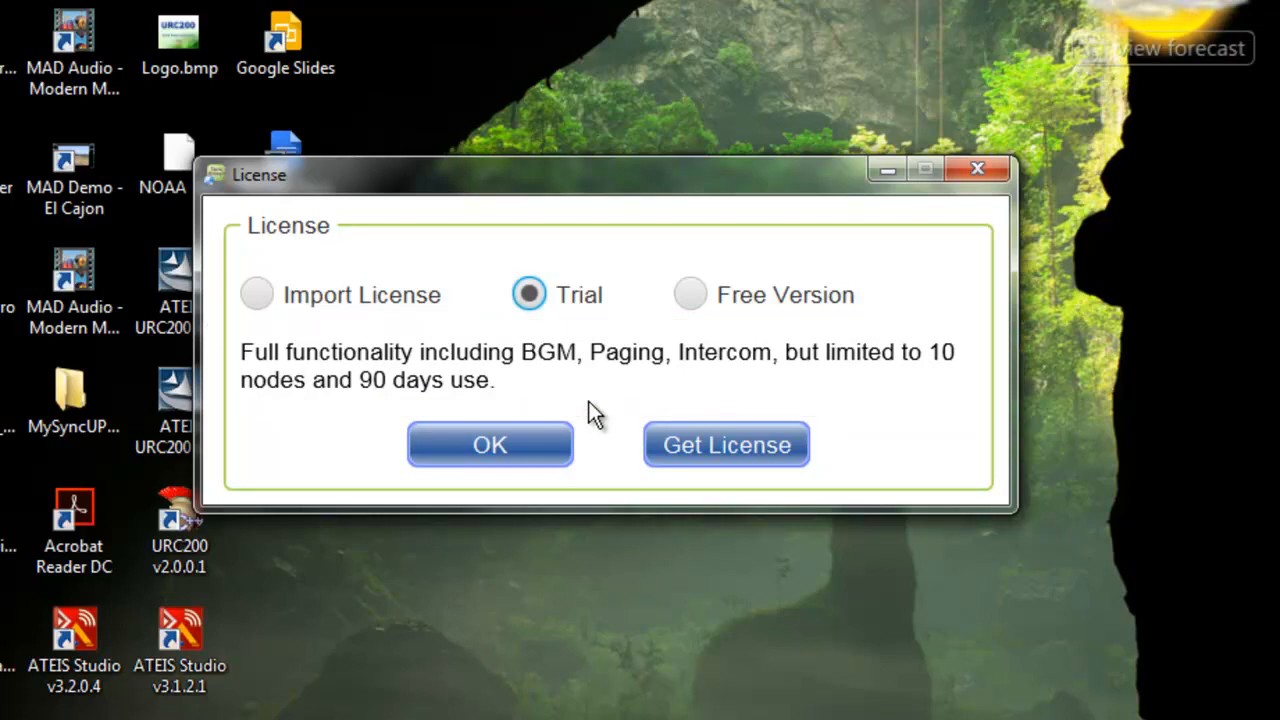
left_click(512, 441)
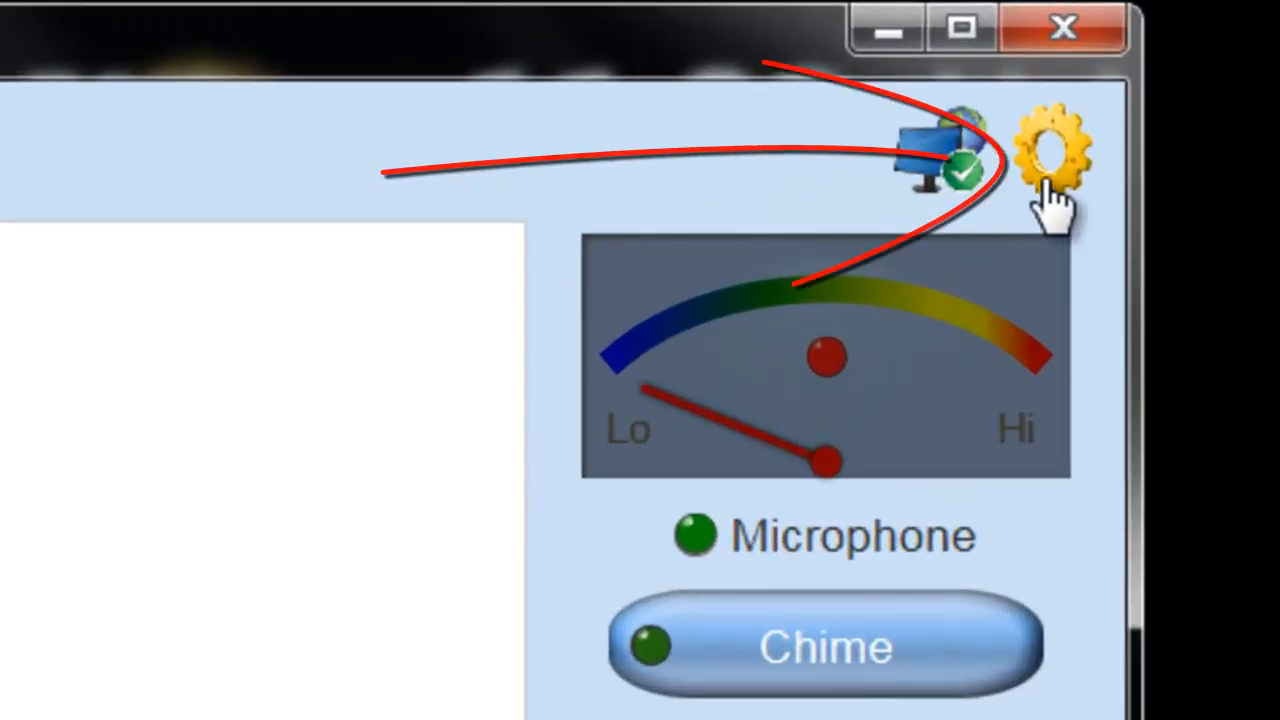
left_click(1045, 180)
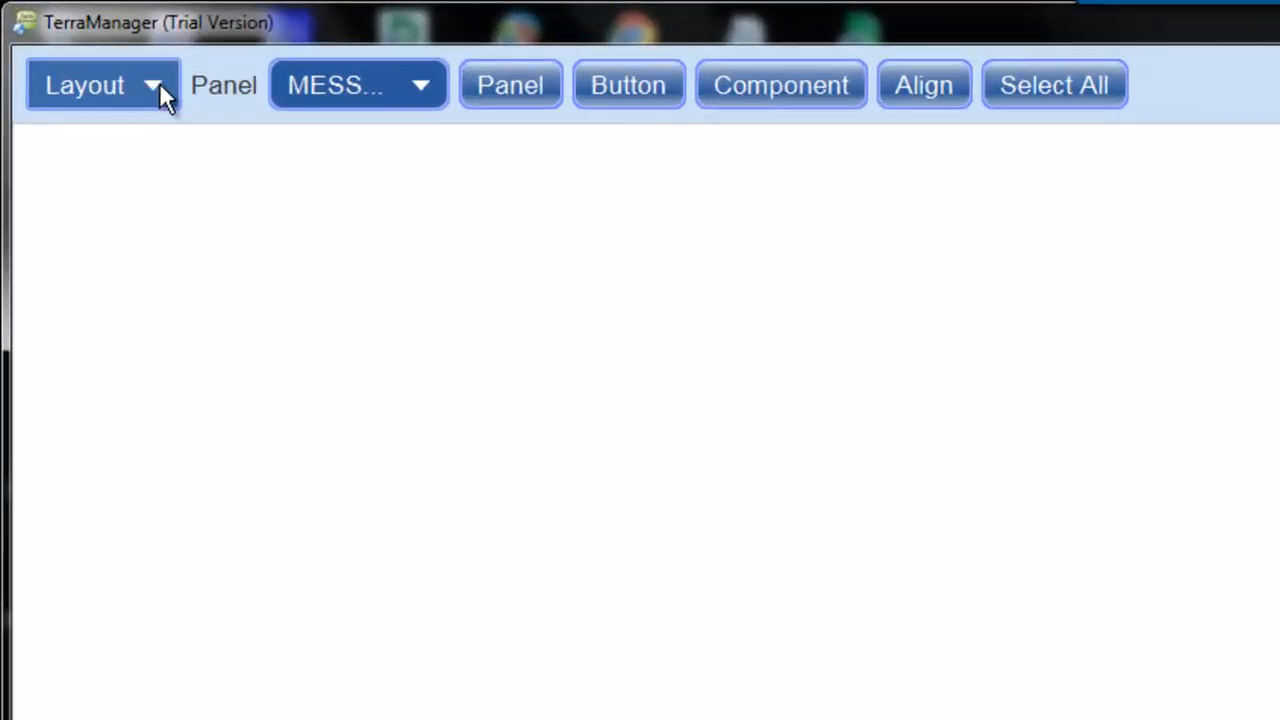
Step: Go to the license settings in Options and display the license request form
left_click(159, 84)
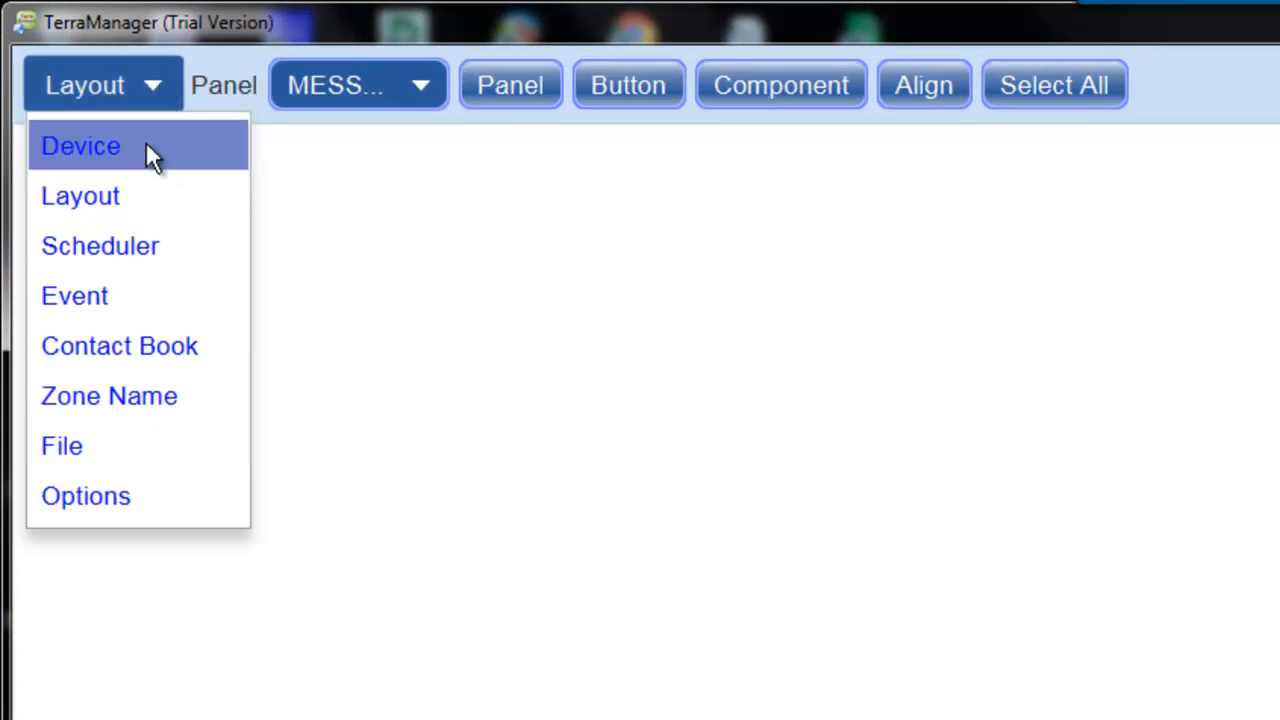
left_click(122, 506)
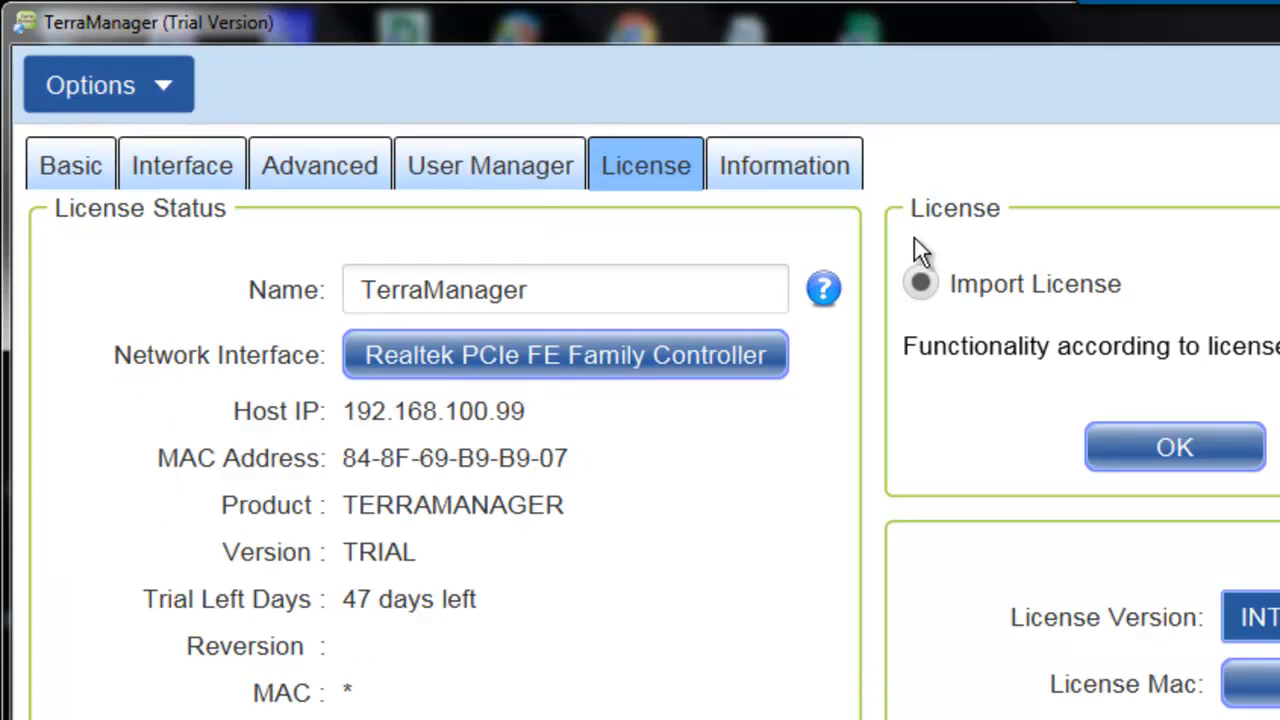
left_click(1276, 598)
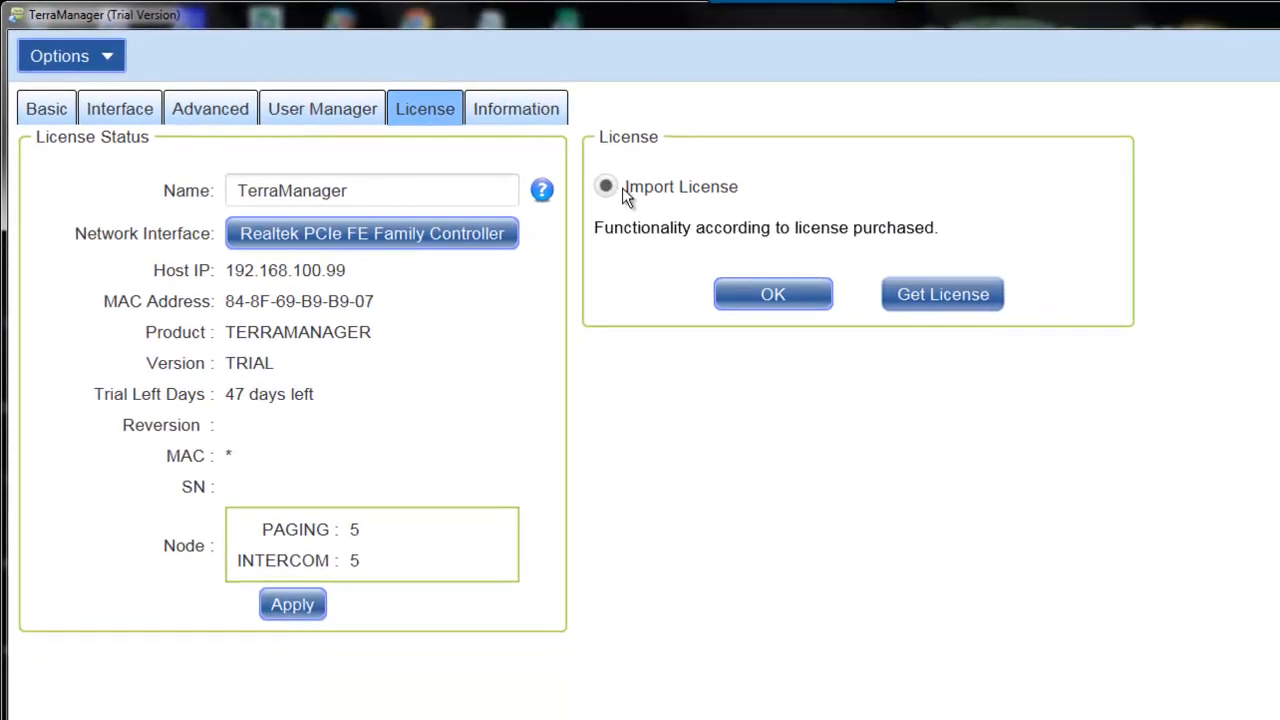
left_click(959, 298)
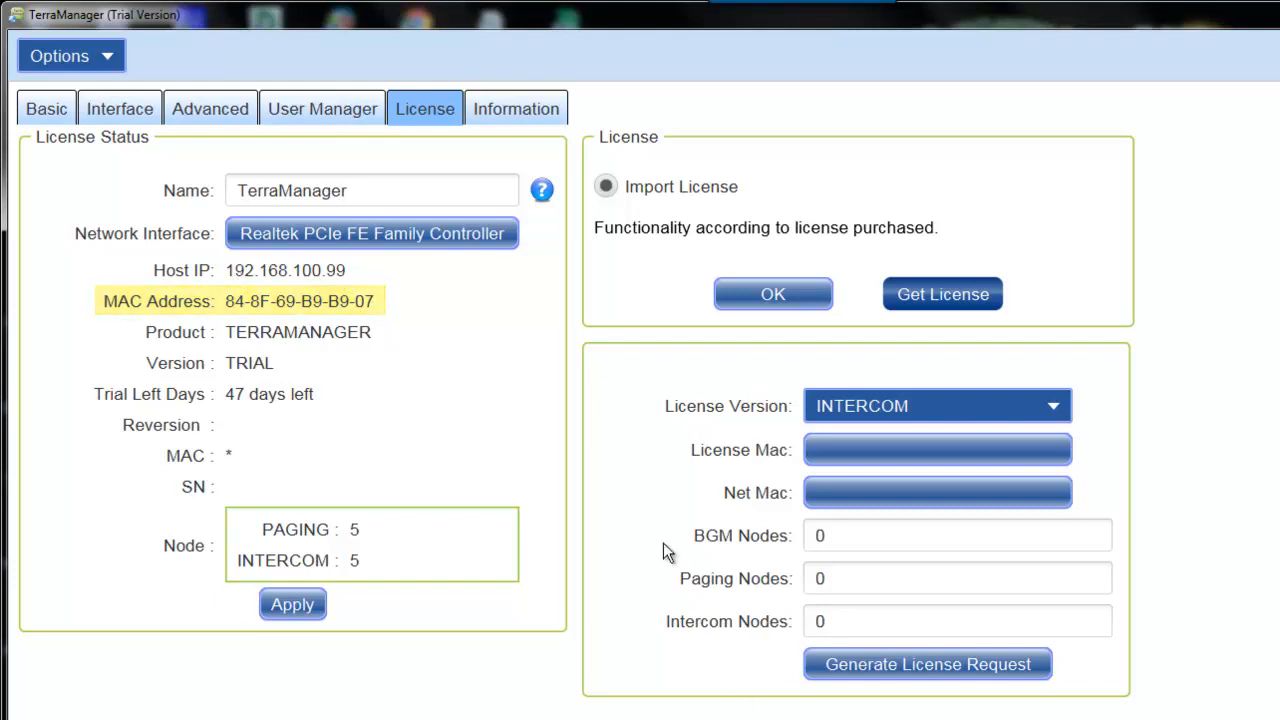
Step: Assign the Realtek PCIe FE Family Controller as both the License Mac and the Net Mac of the license request
left_click(1023, 440)
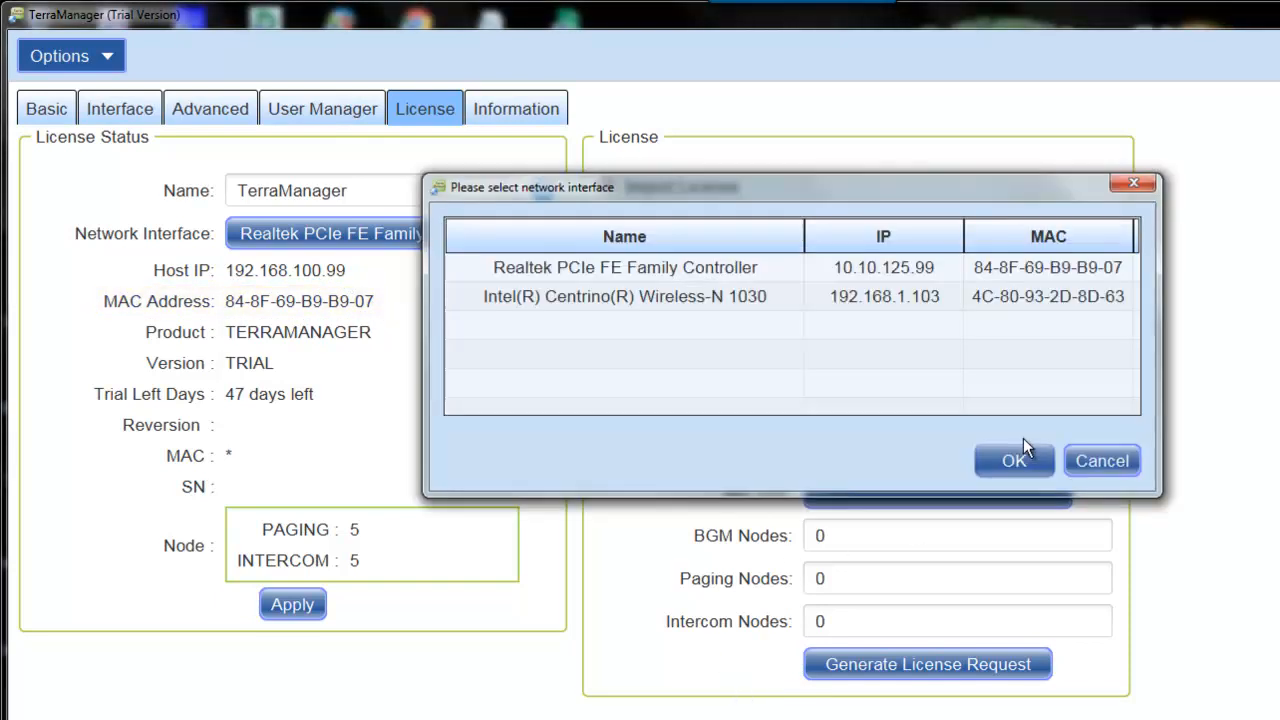
left_click(642, 267)
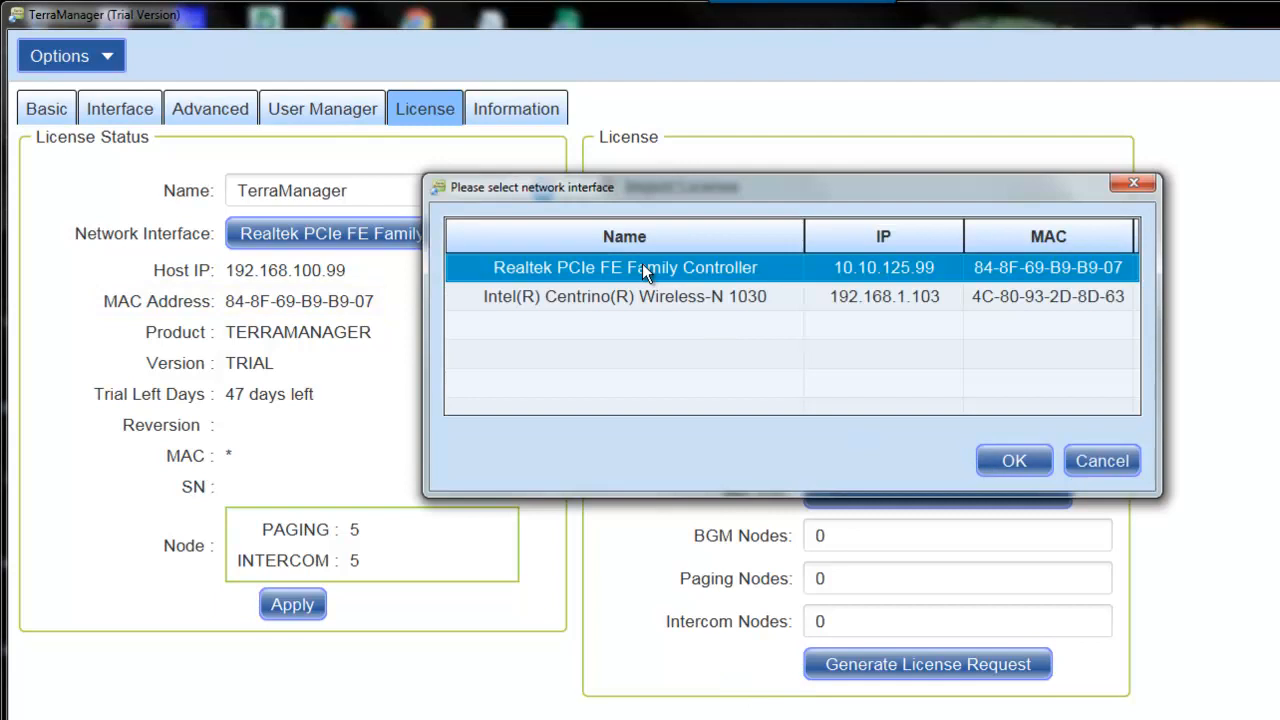
left_click(1010, 462)
left_click(971, 499)
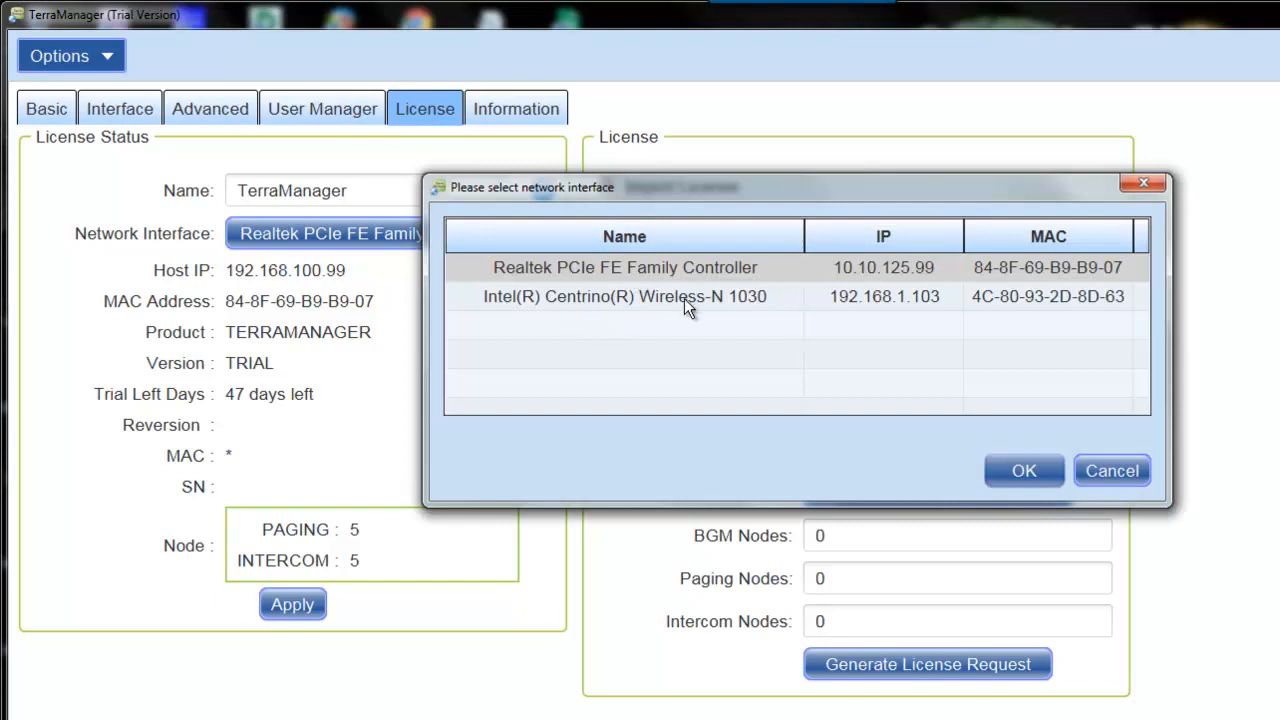
left_click(670, 270)
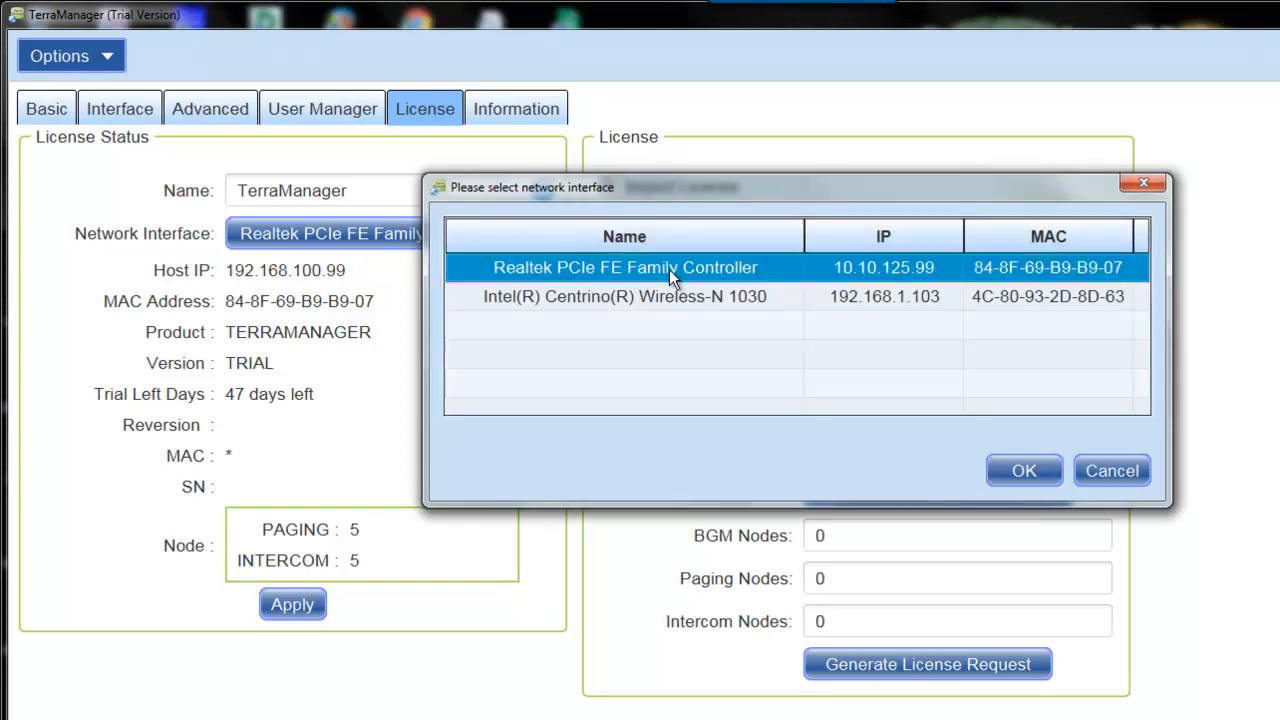
left_click(1030, 473)
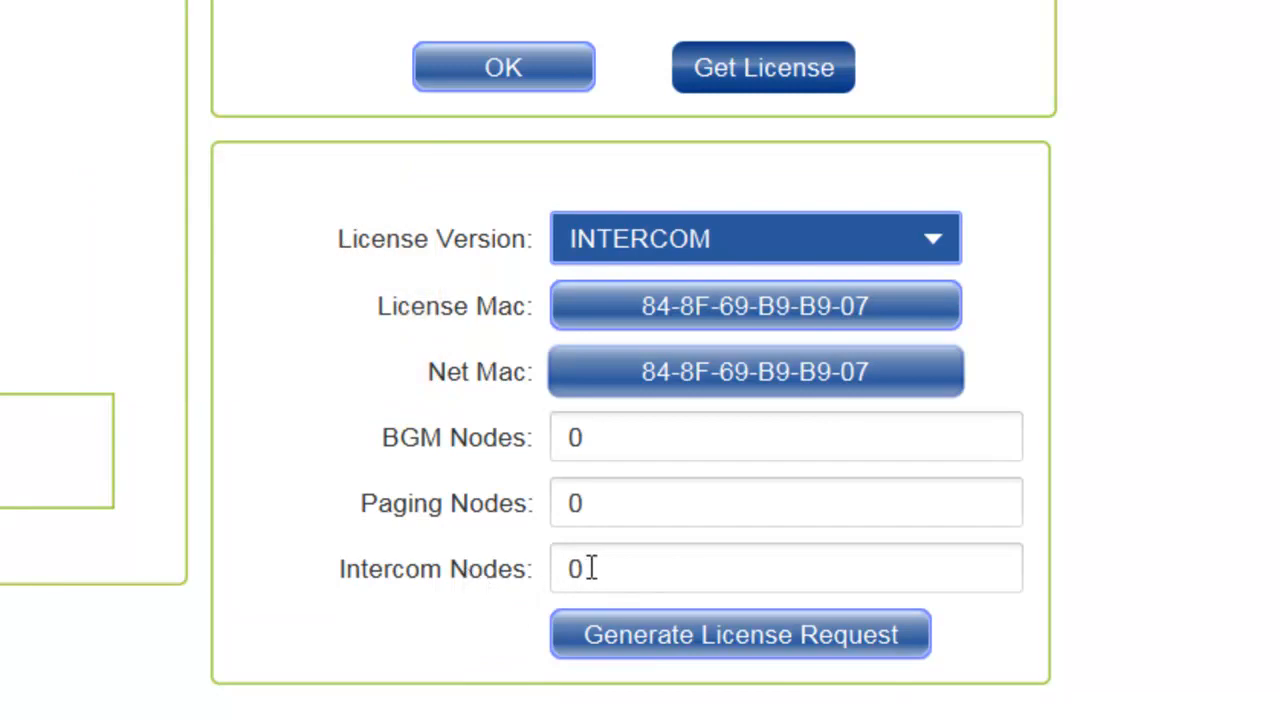
Step: Set the license request to 2 BGM nodes, 4 paging nodes and 250 intercom nodes
double_click(606, 440)
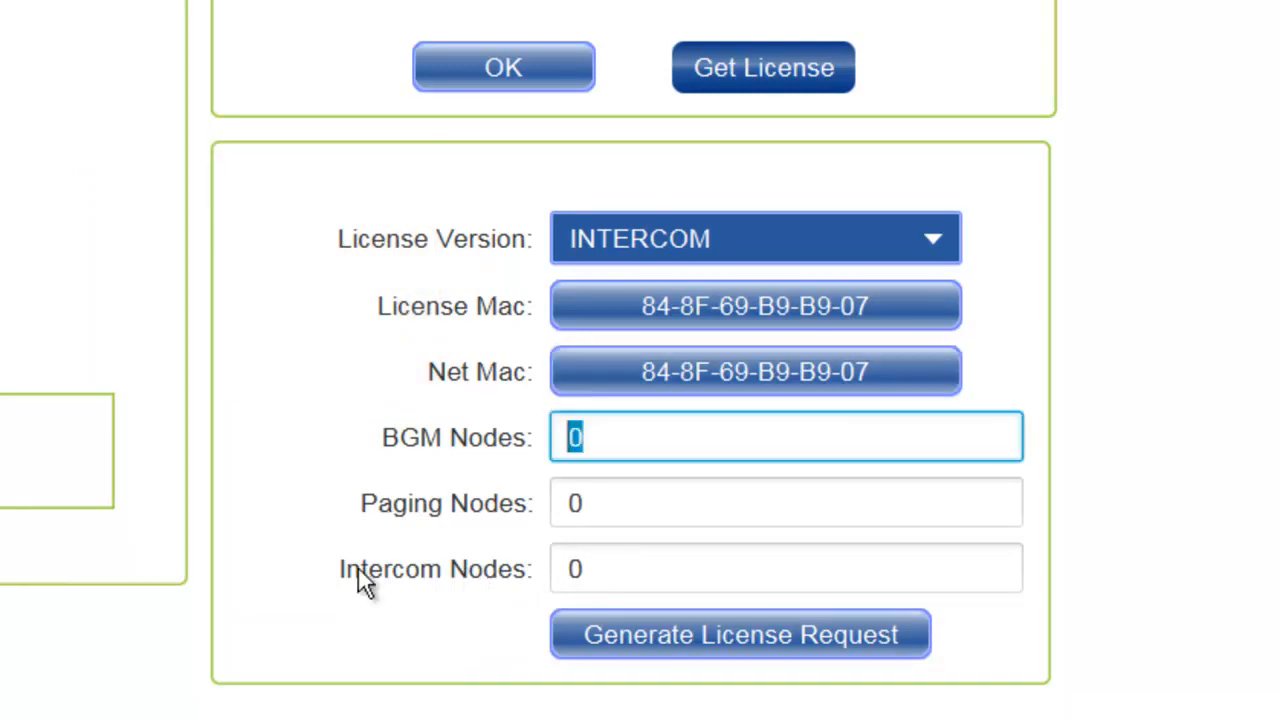
type("2")
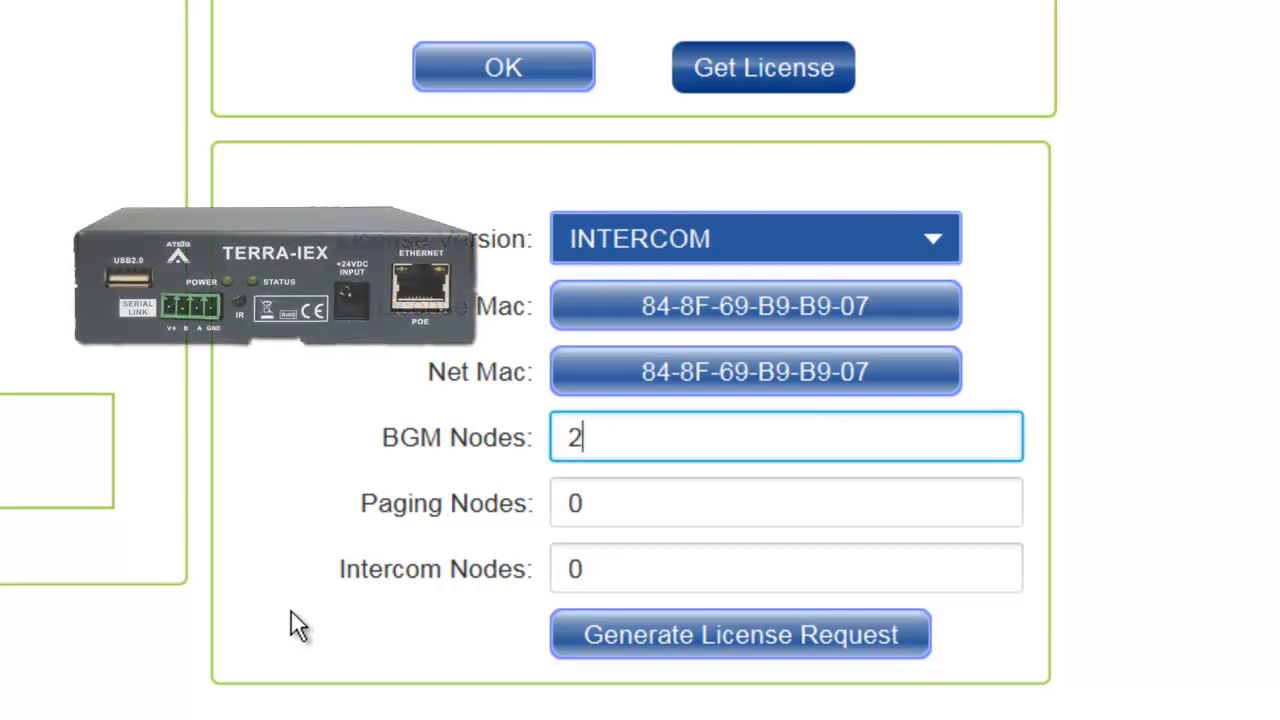
left_click(339, 659)
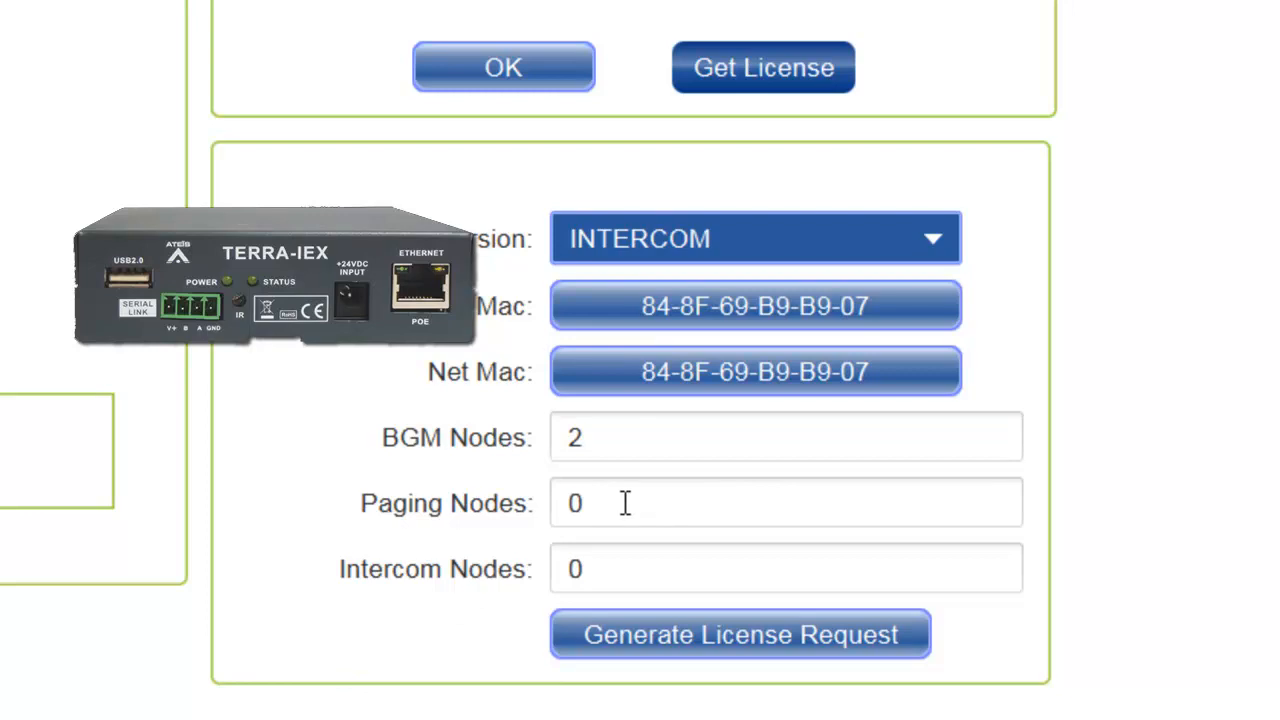
left_click_drag(617, 511, 518, 512)
type("0")
key("BackSpace")
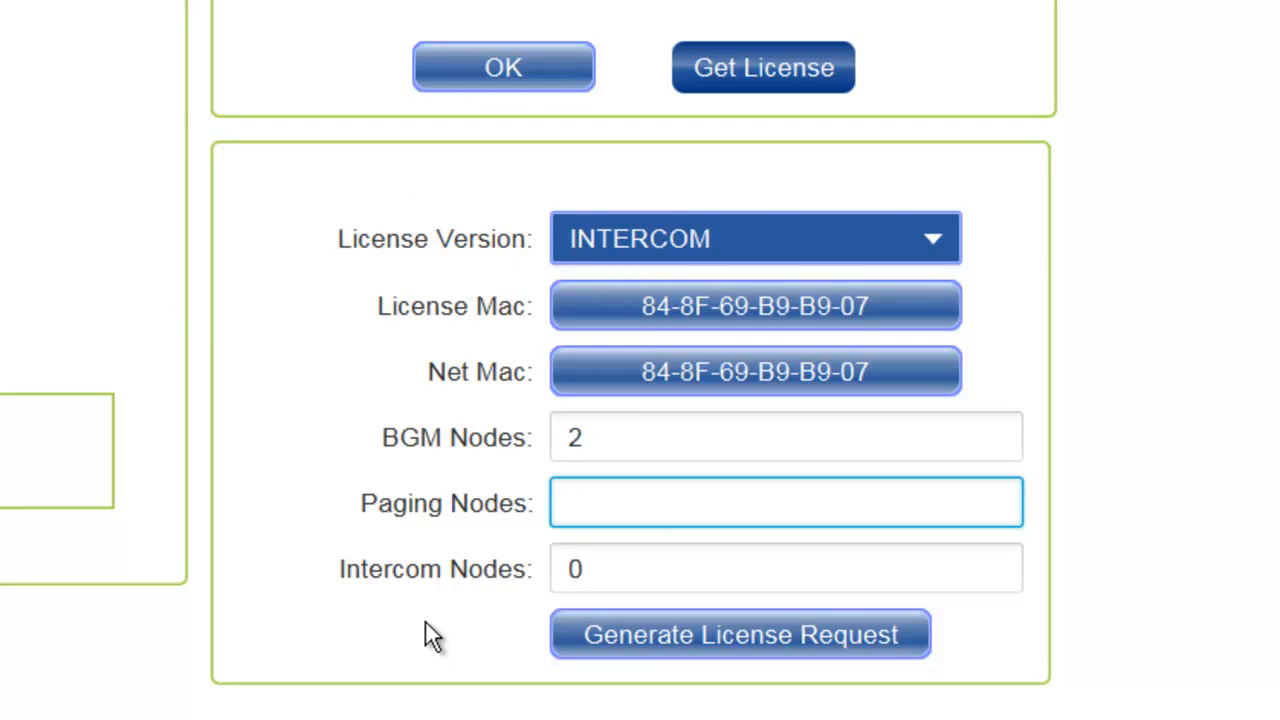
type("4")
key("Tab")
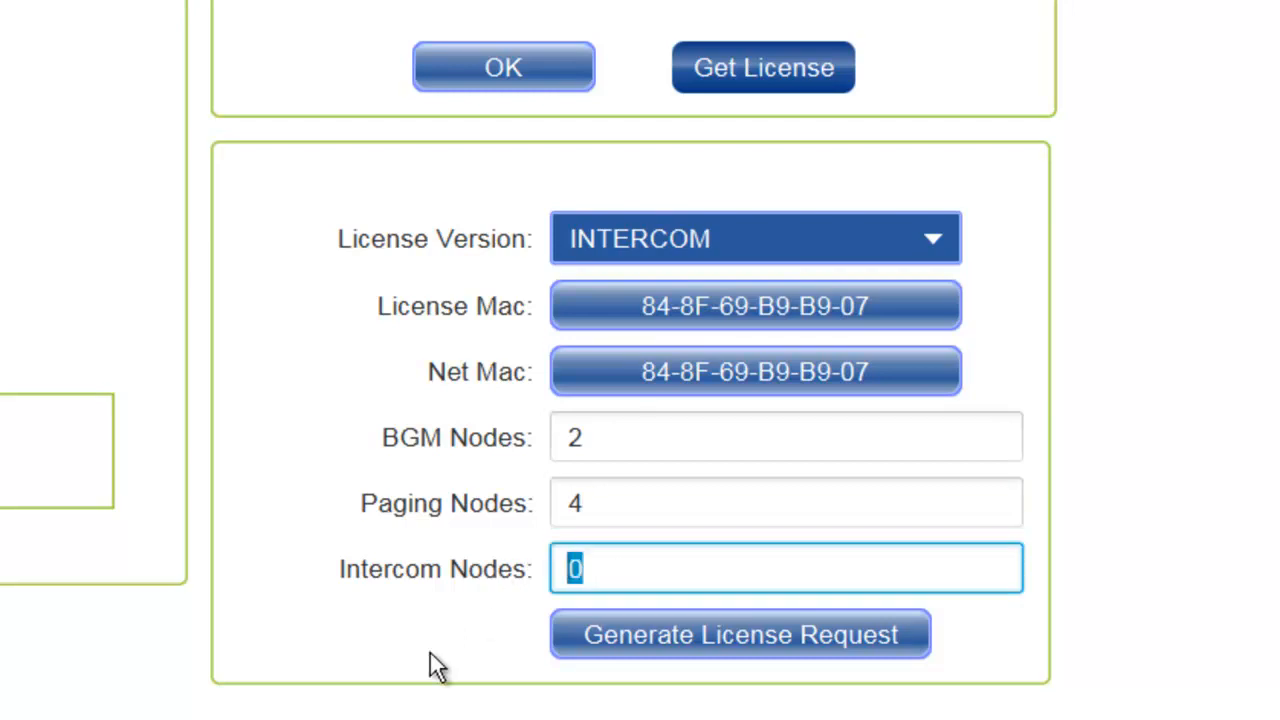
type("250")
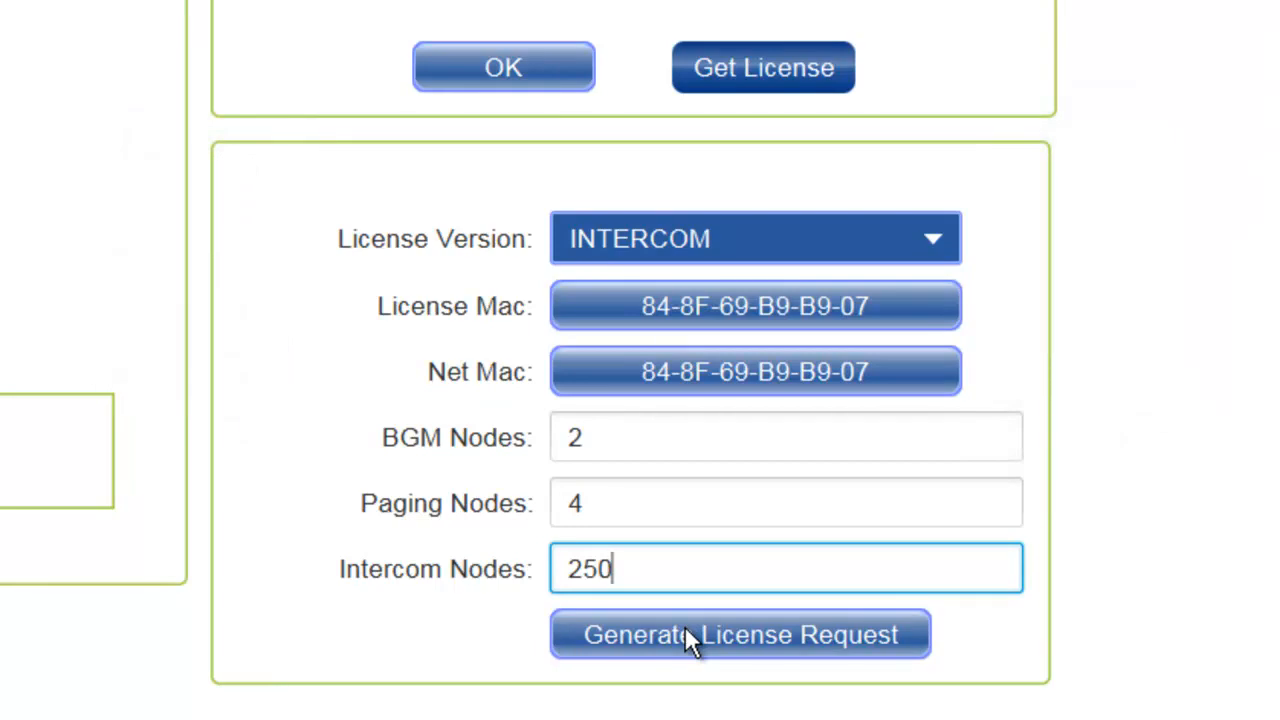
Step: Generate the license request and save the .req file to the Desktop, replacing the existing file
left_click(685, 640)
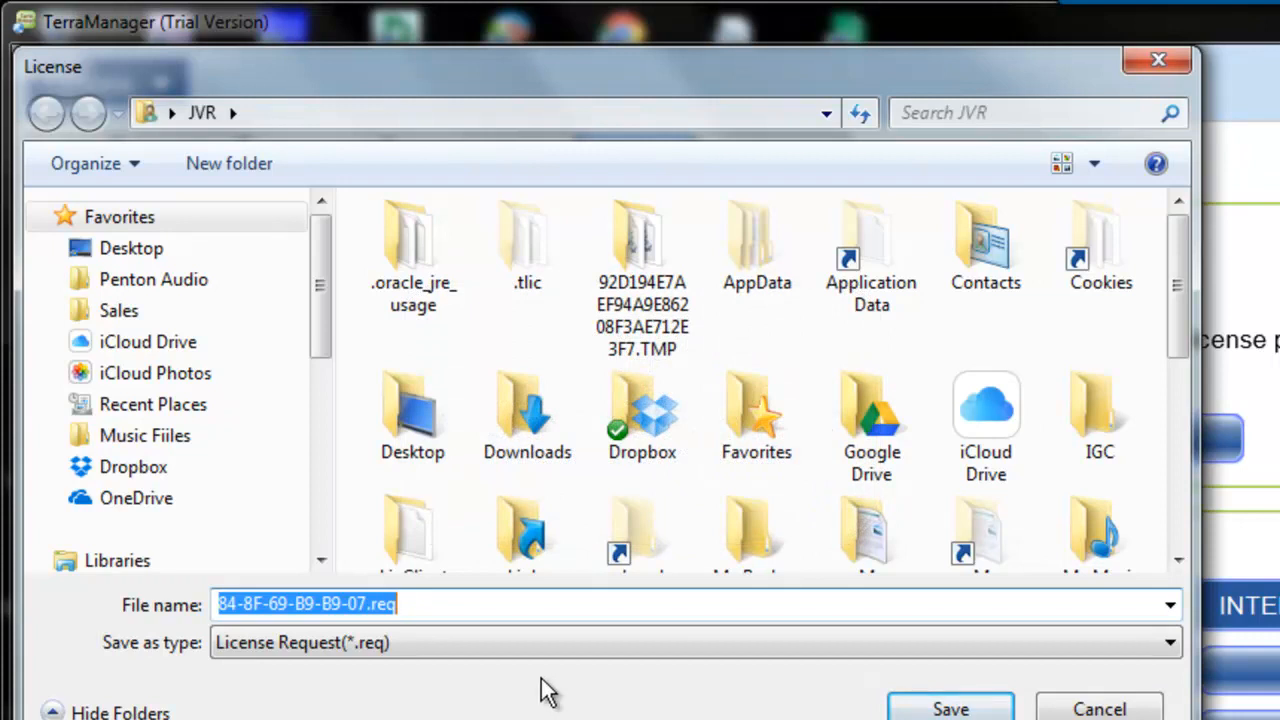
left_click(150, 252)
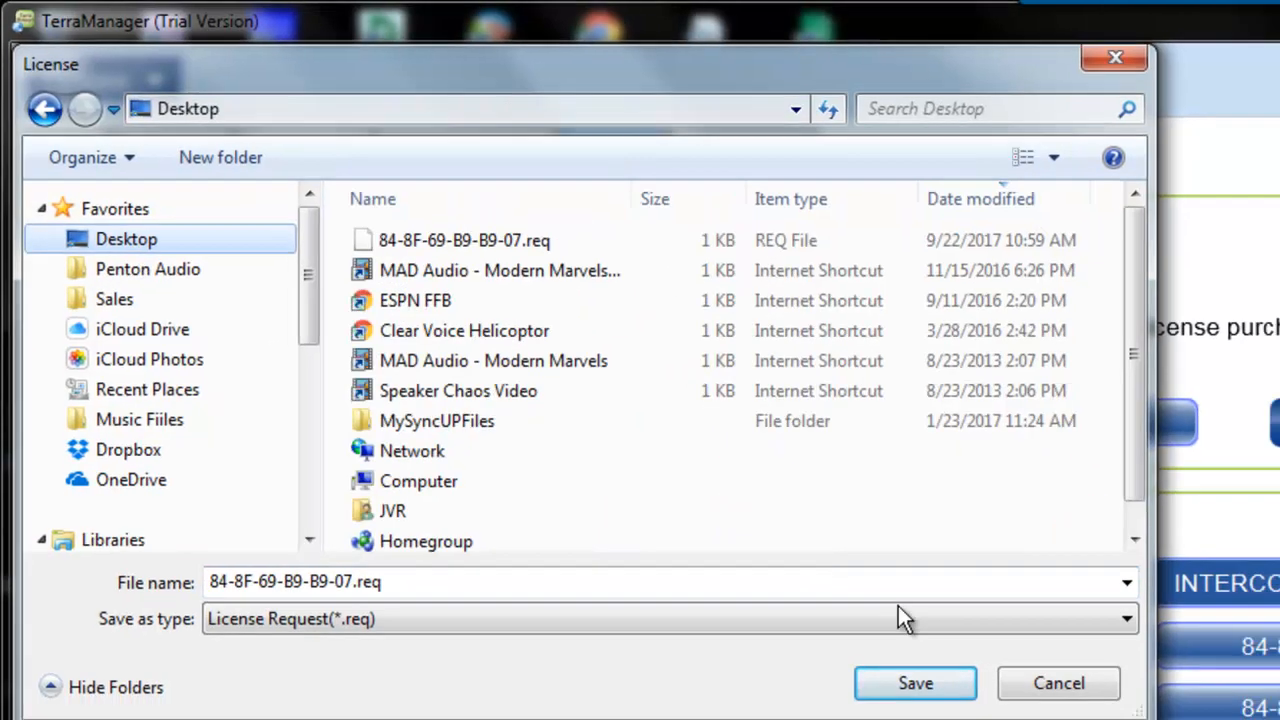
left_click(915, 683)
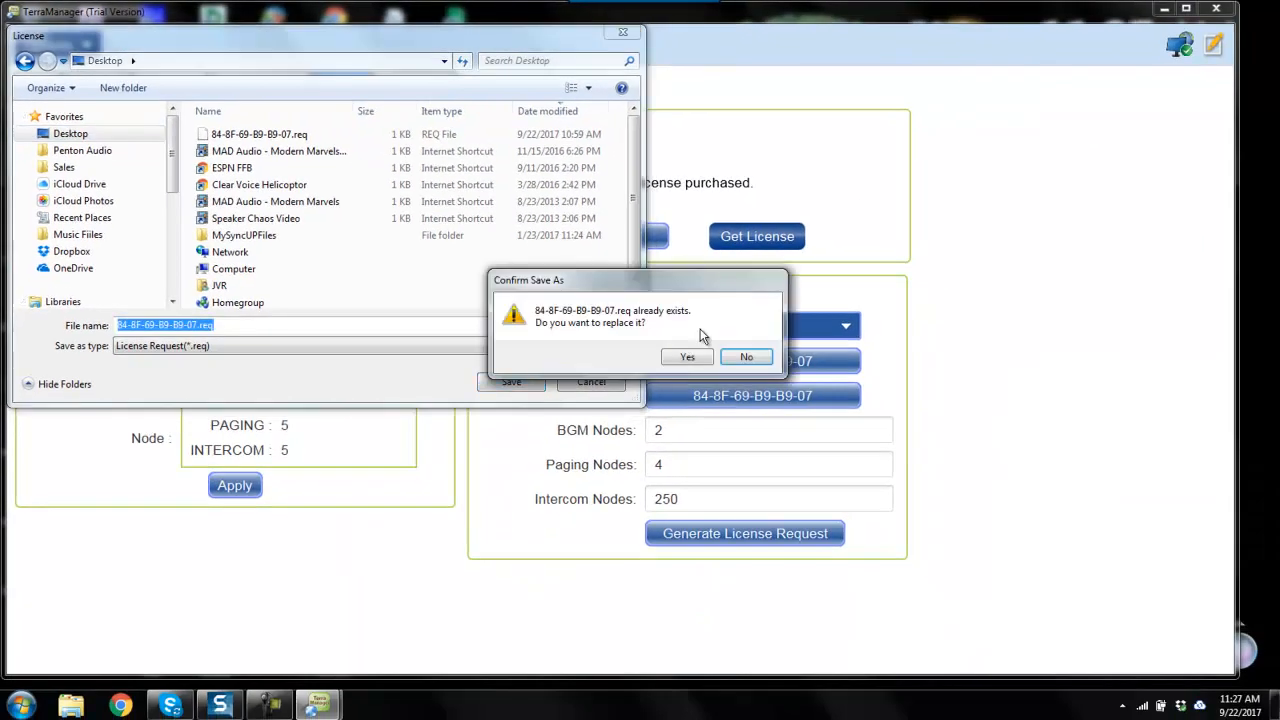
left_click(688, 357)
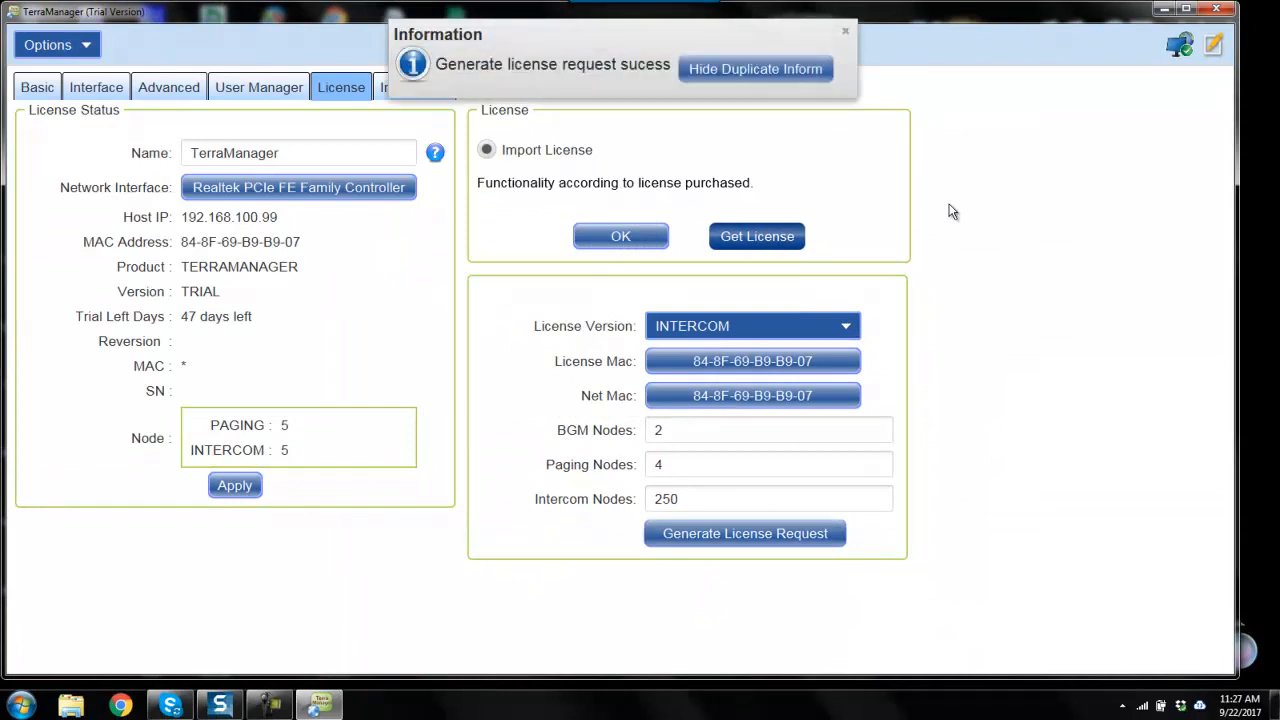
Step: Check the saved license request file on the desktop, and hide the request form back in TerraManager
left_click(1163, 9)
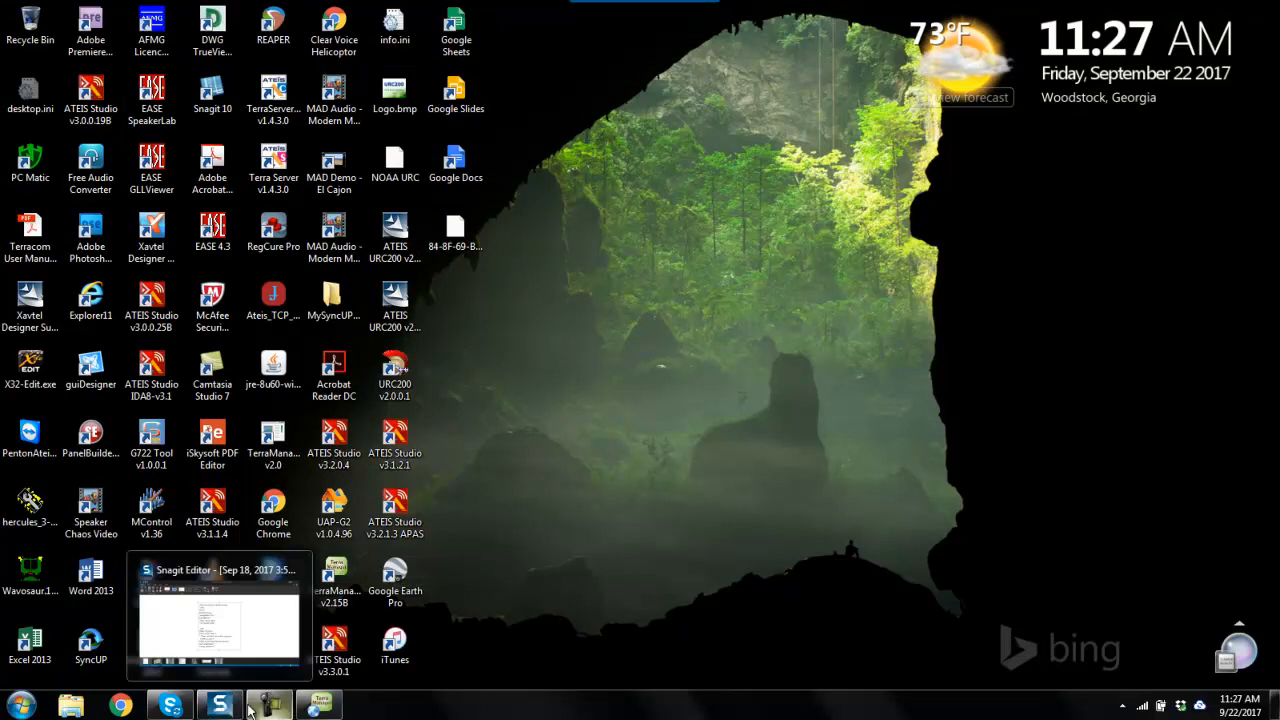
left_click(320, 706)
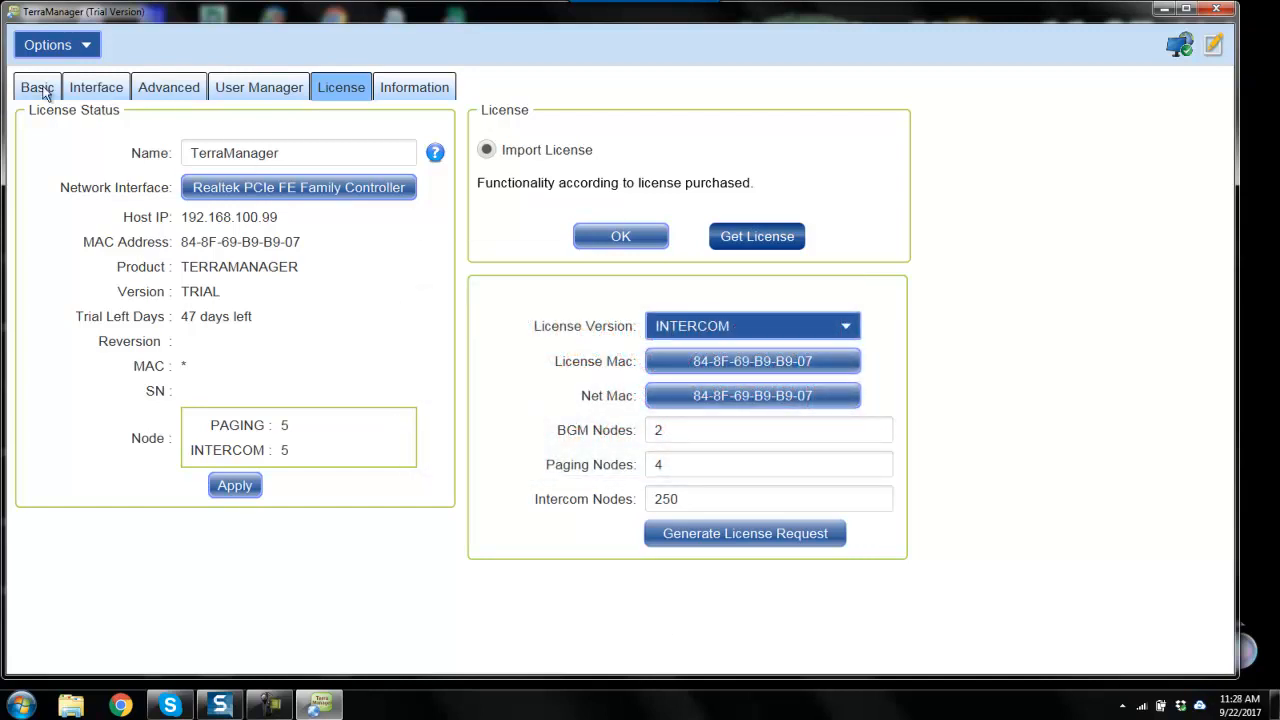
left_click(753, 238)
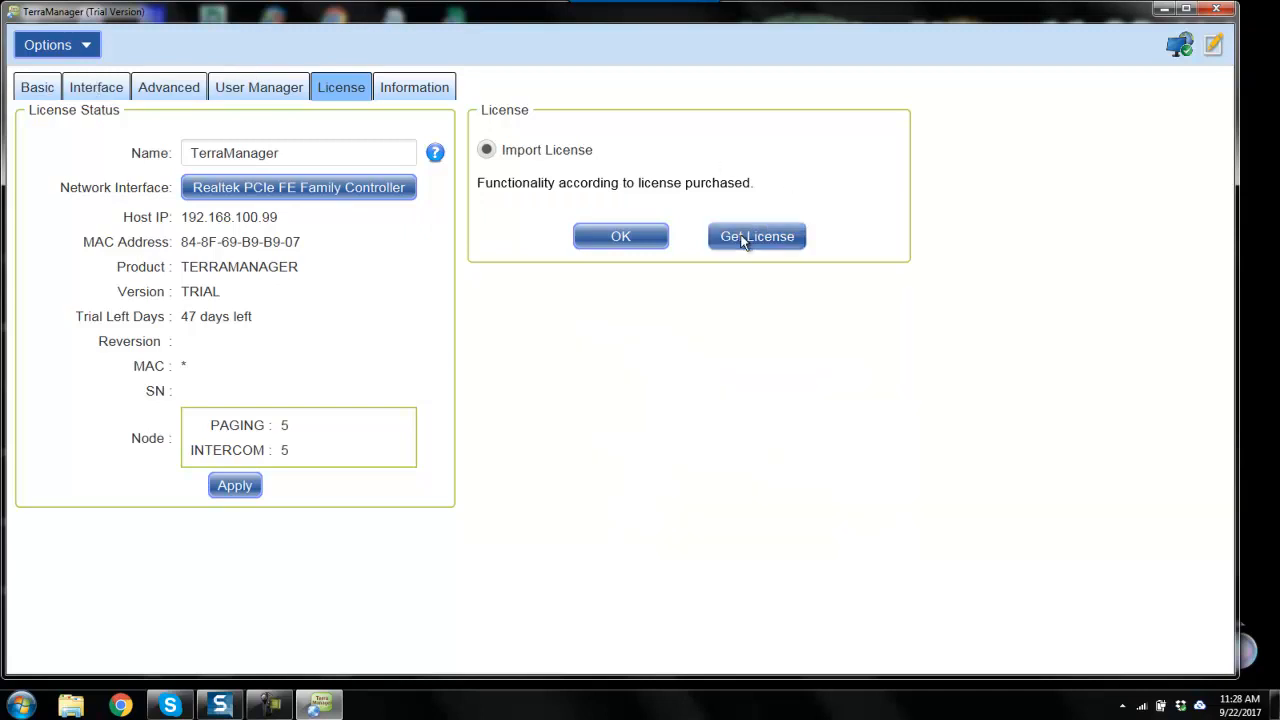
left_click(40, 90)
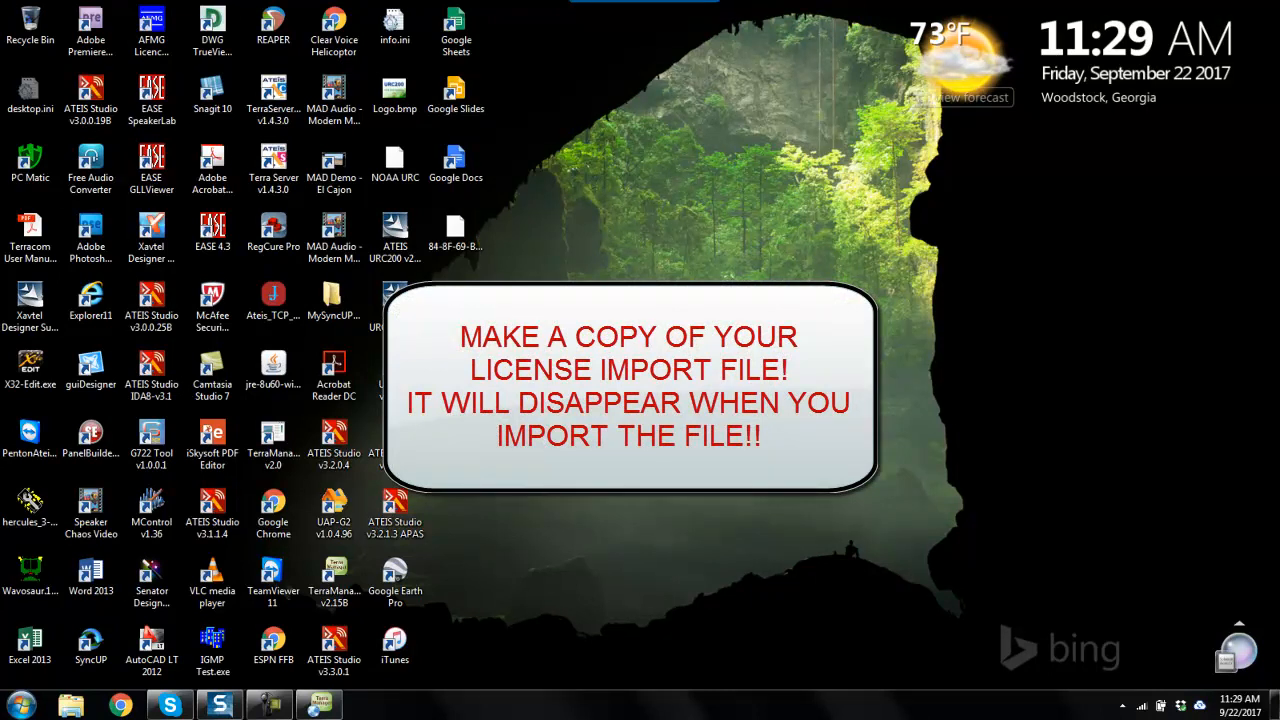
Step: Switch back to TerraManager, enter edit mode and open the license settings in Options
left_click(320, 705)
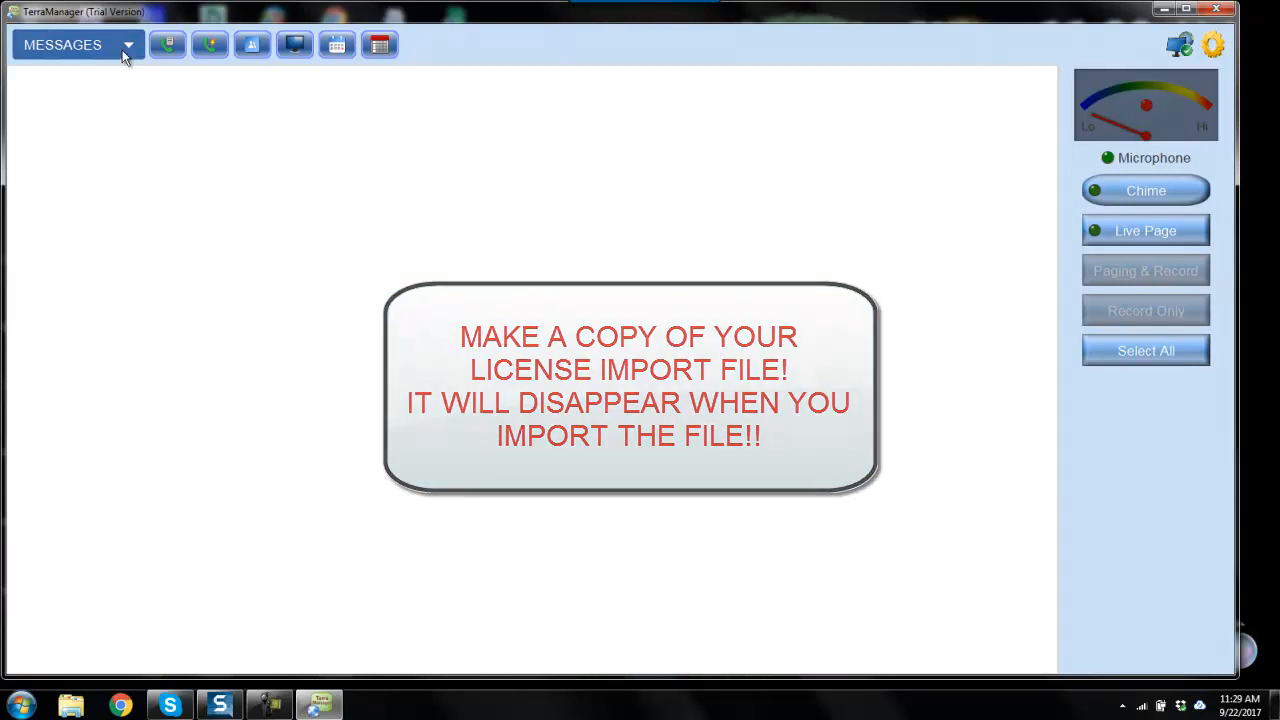
left_click(1214, 52)
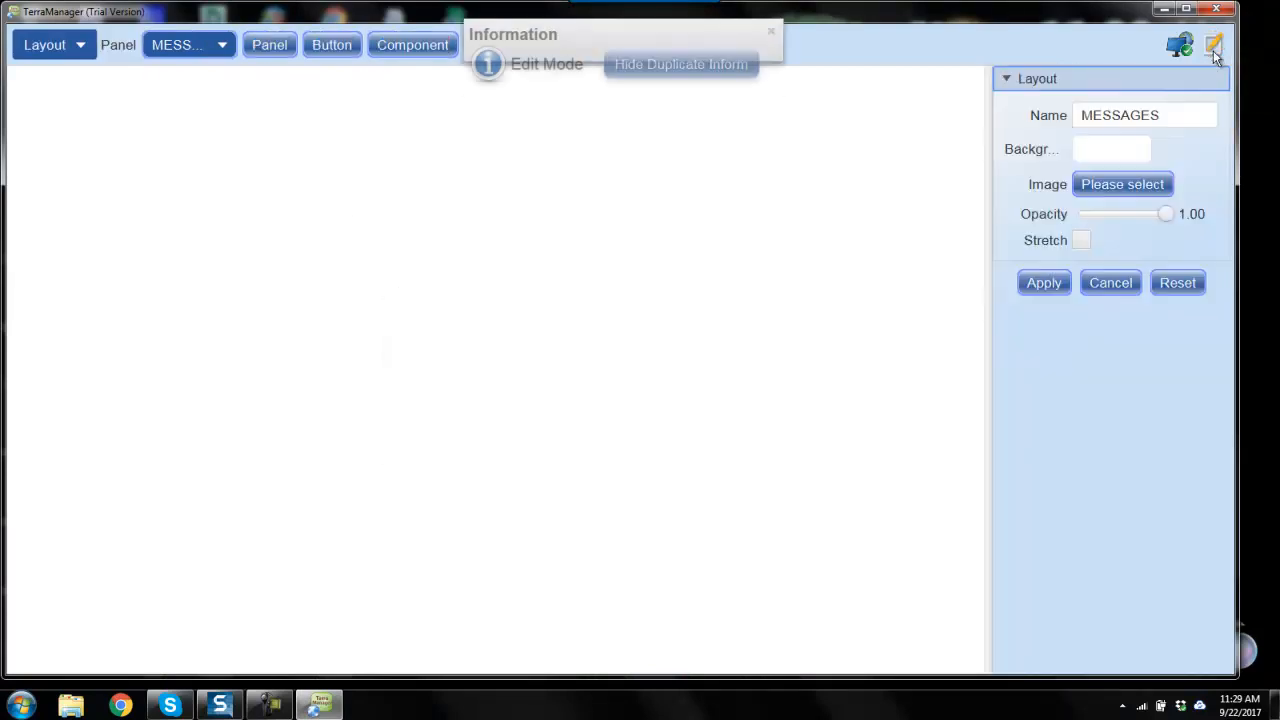
left_click(88, 47)
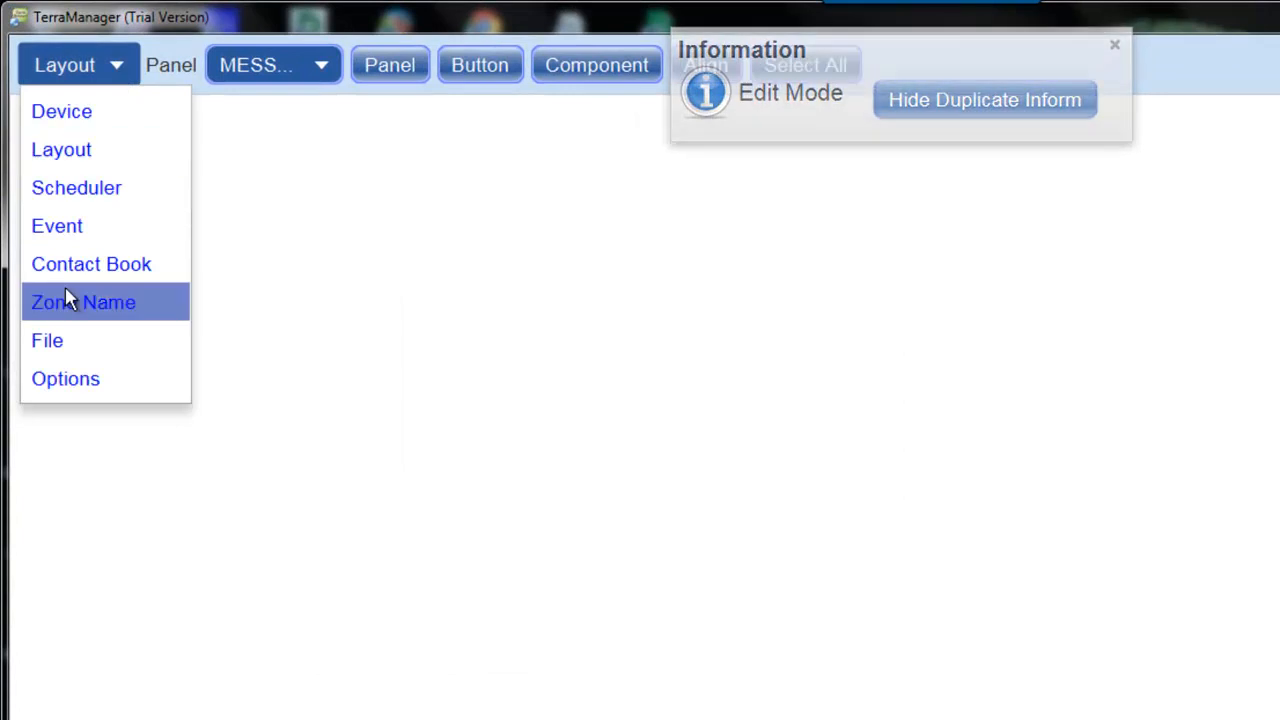
left_click(77, 380)
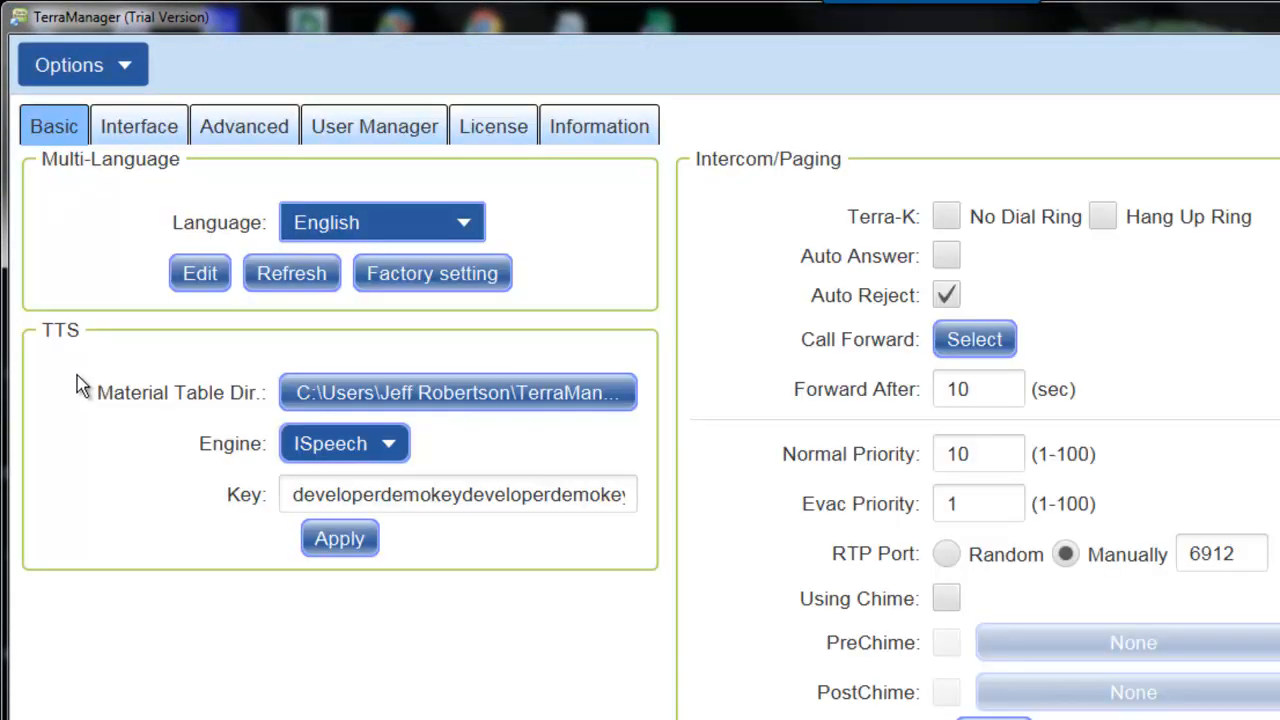
left_click(489, 135)
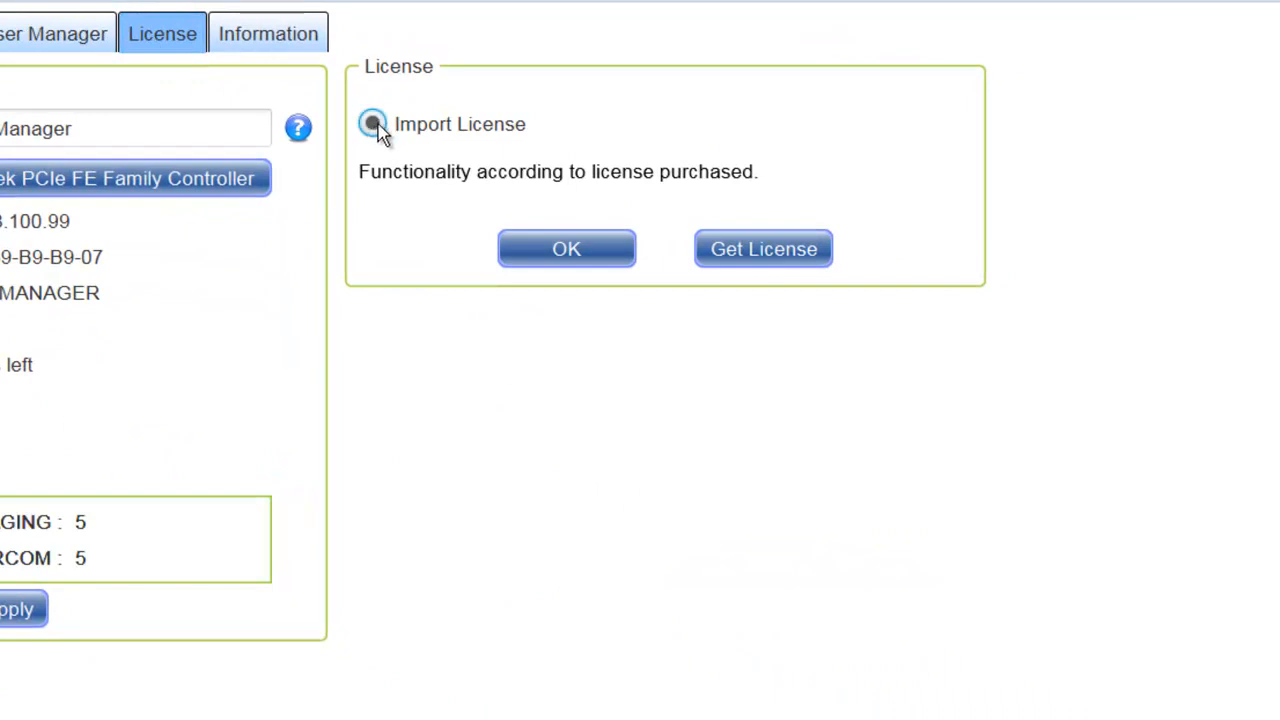
Step: Import the license file lic1.ctx from the Penton Audio > Programs > Terra Manager > TM License folder
left_click(565, 255)
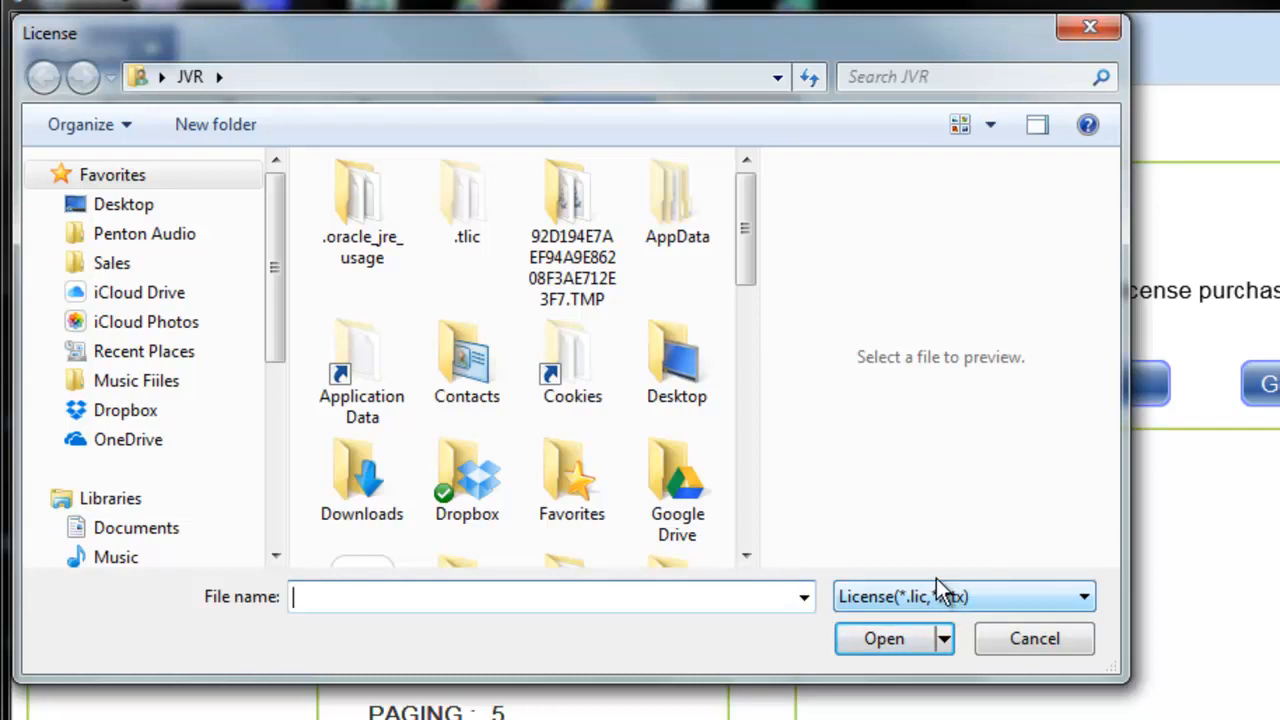
left_click(184, 248)
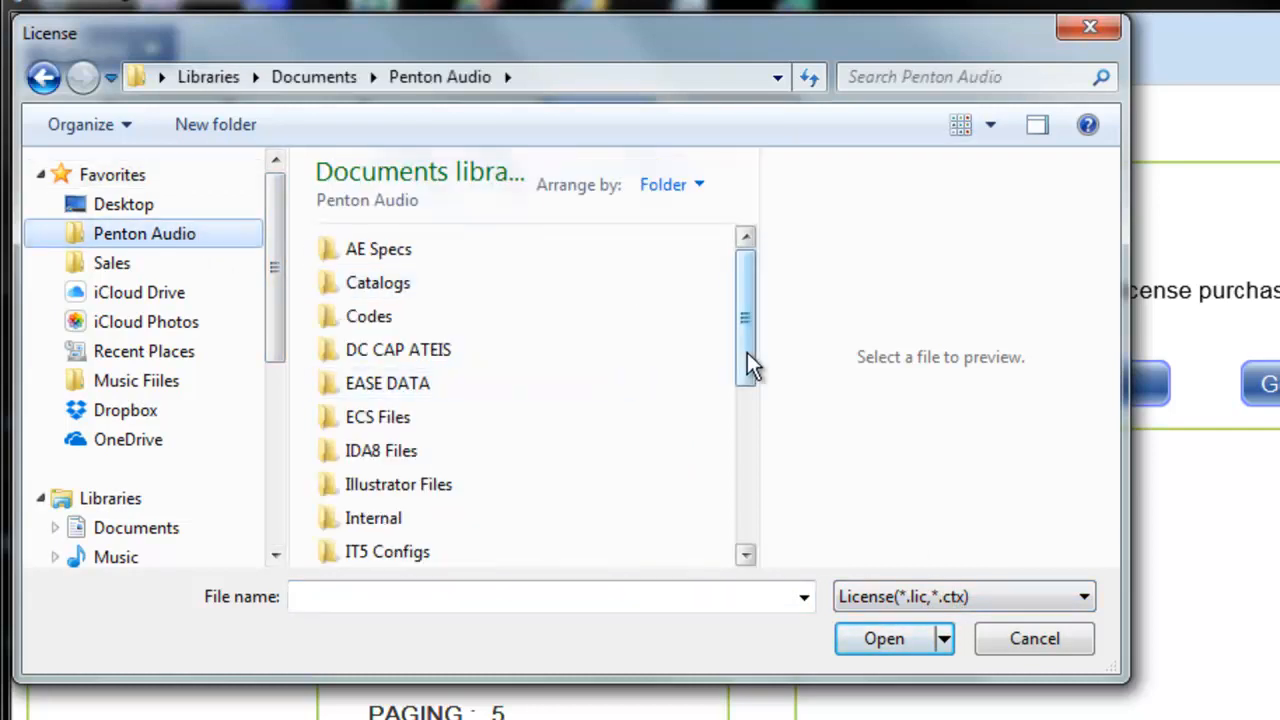
left_click_drag(747, 352, 747, 483)
double_click(362, 390)
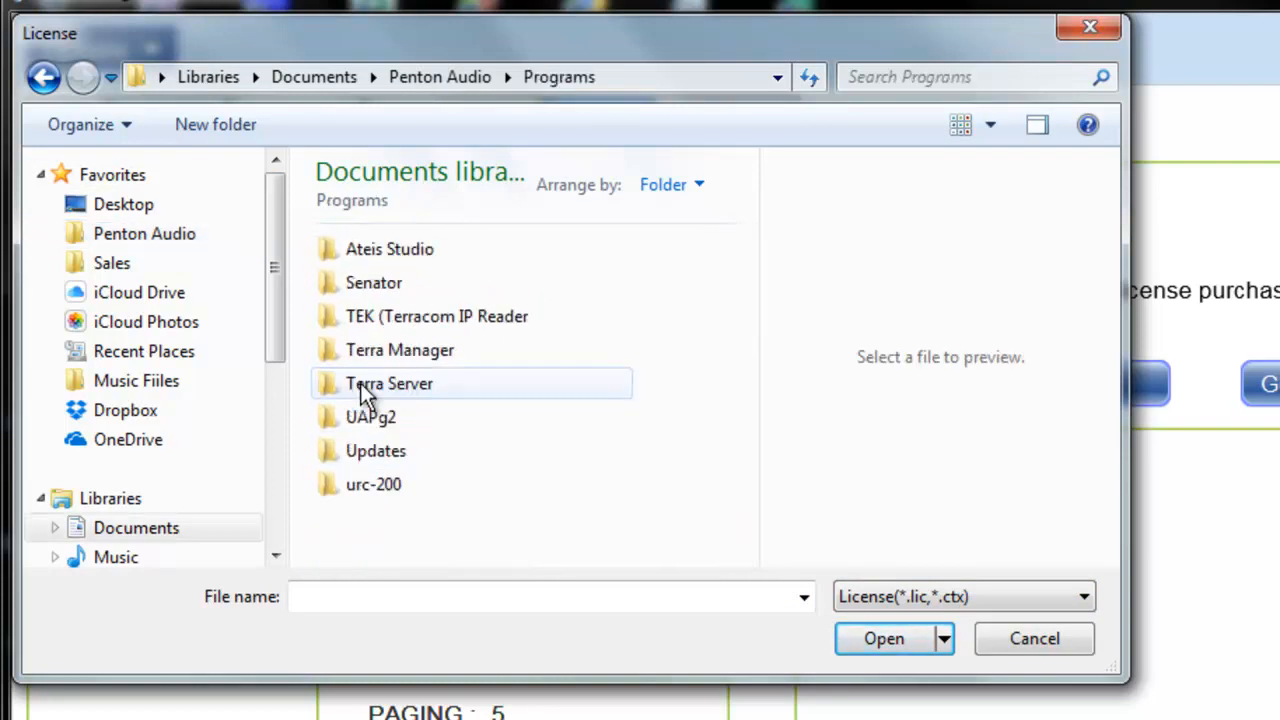
double_click(404, 354)
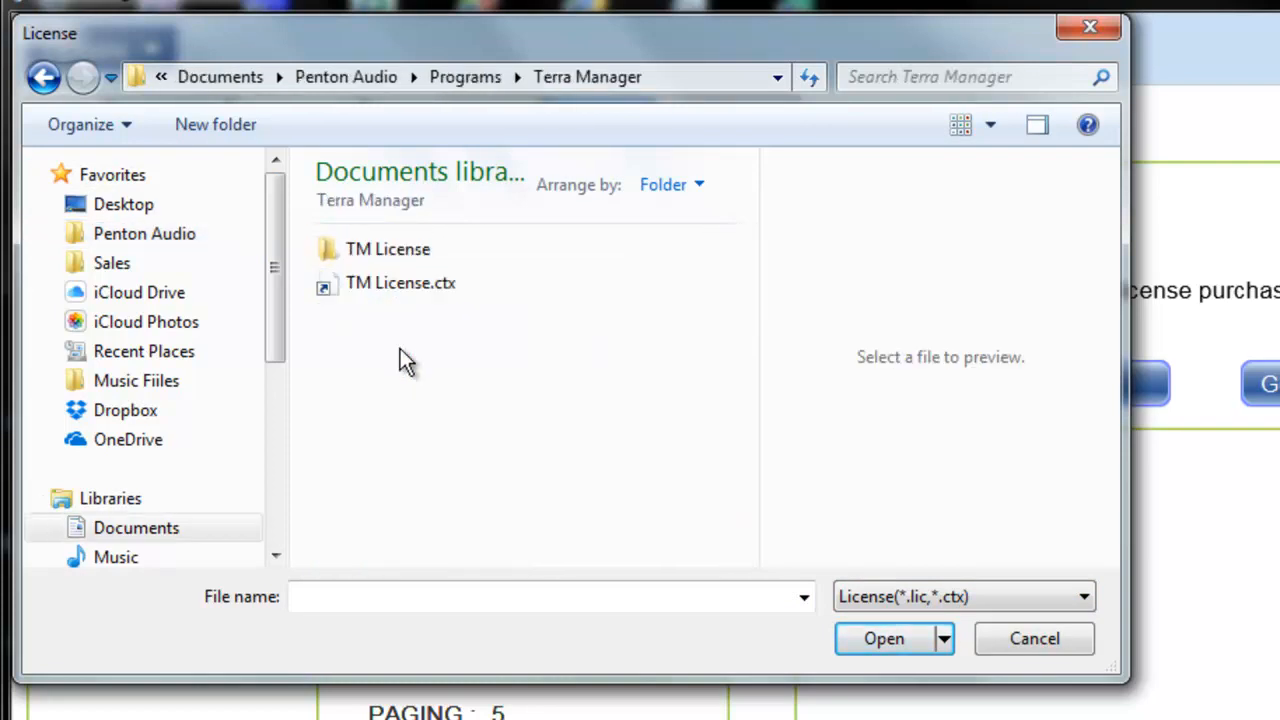
double_click(374, 254)
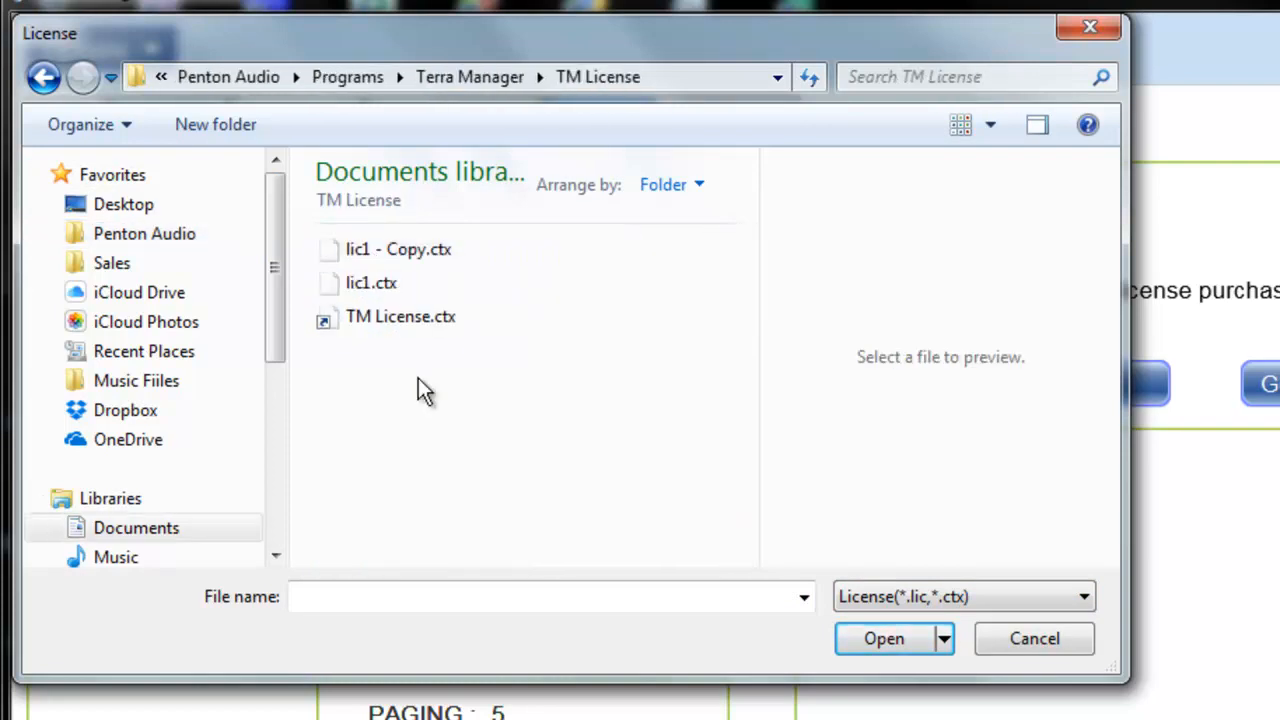
left_click(371, 288)
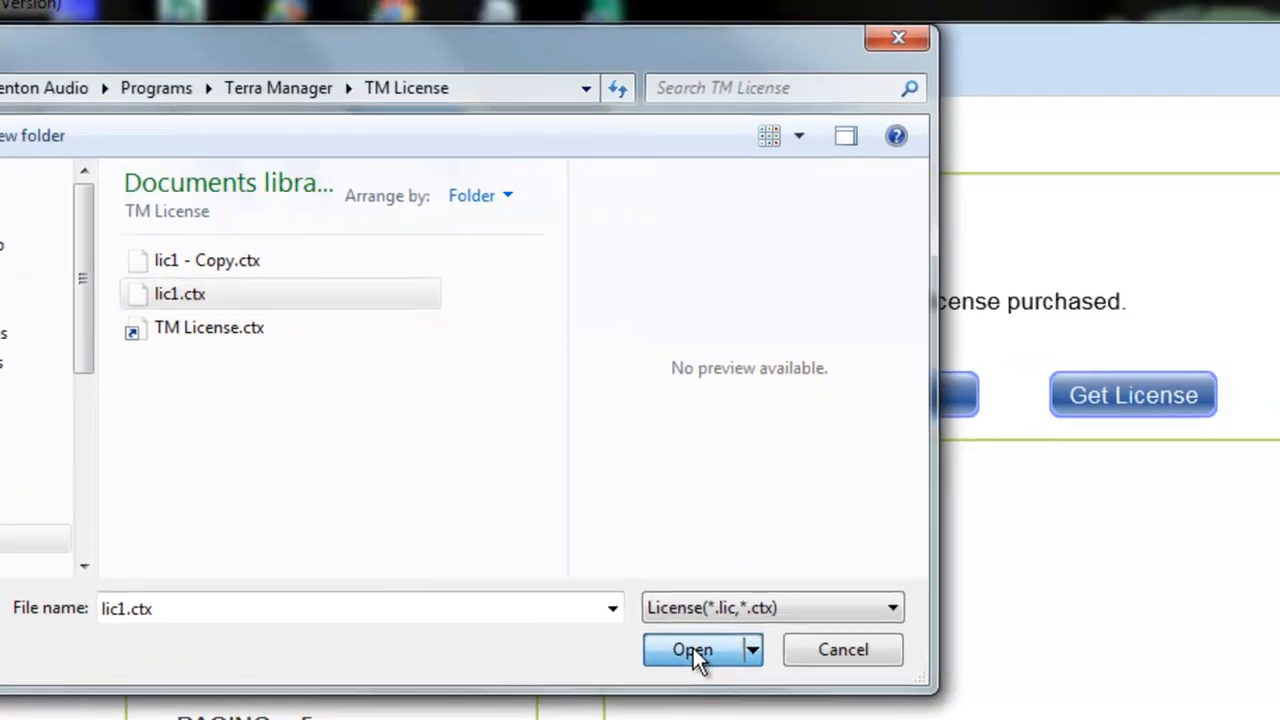
left_click(884, 638)
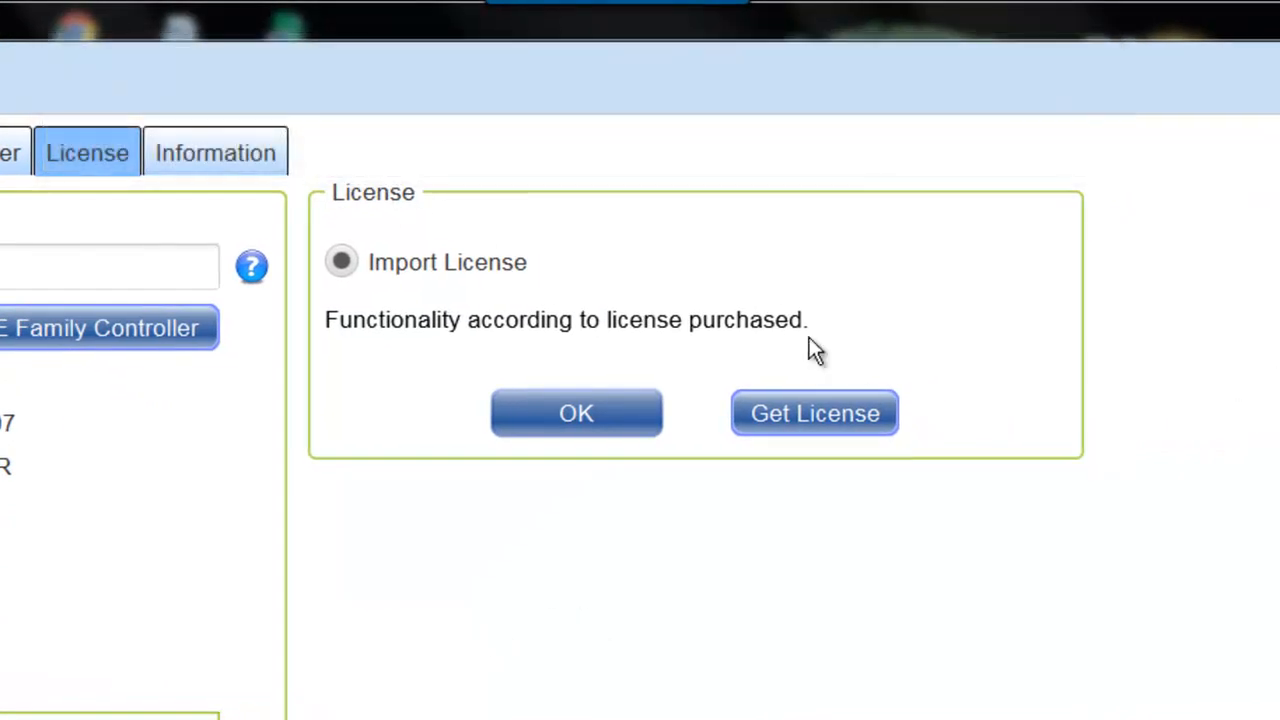
Step: Close TerraManager, saving the current situation, and relaunch TerraManager v2.15B from the desktop
left_click(1216, 9)
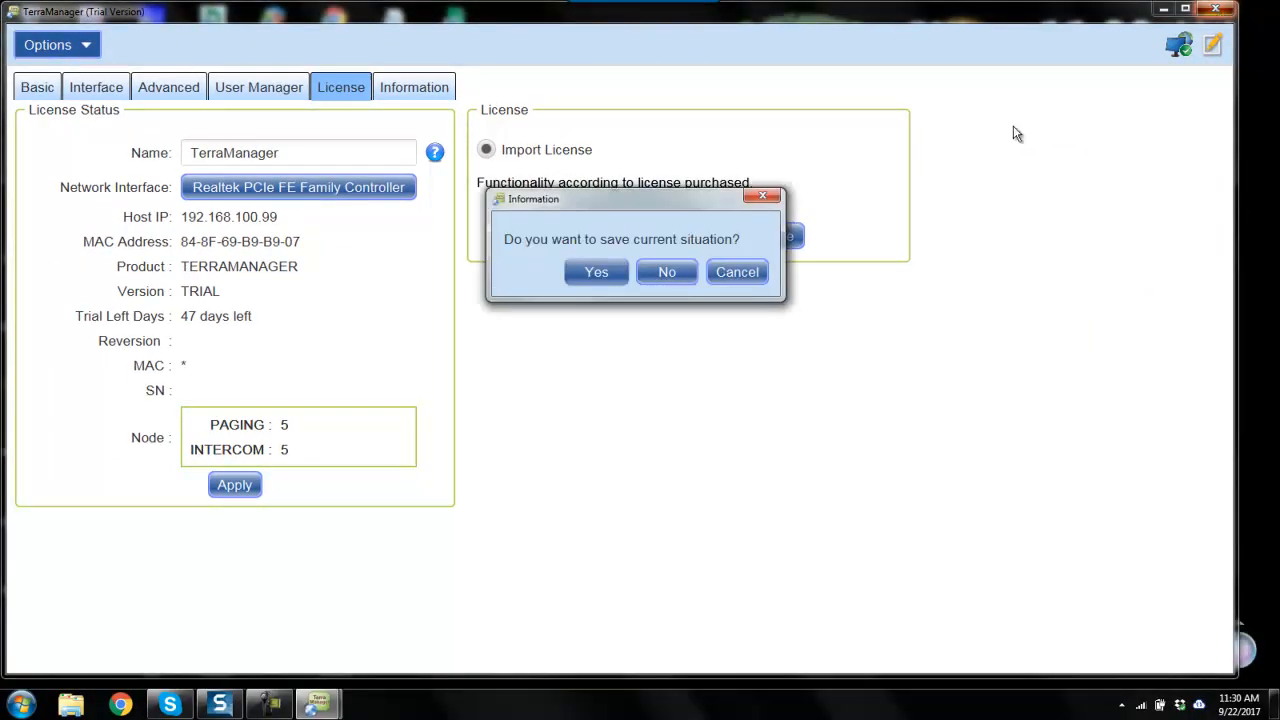
left_click(596, 272)
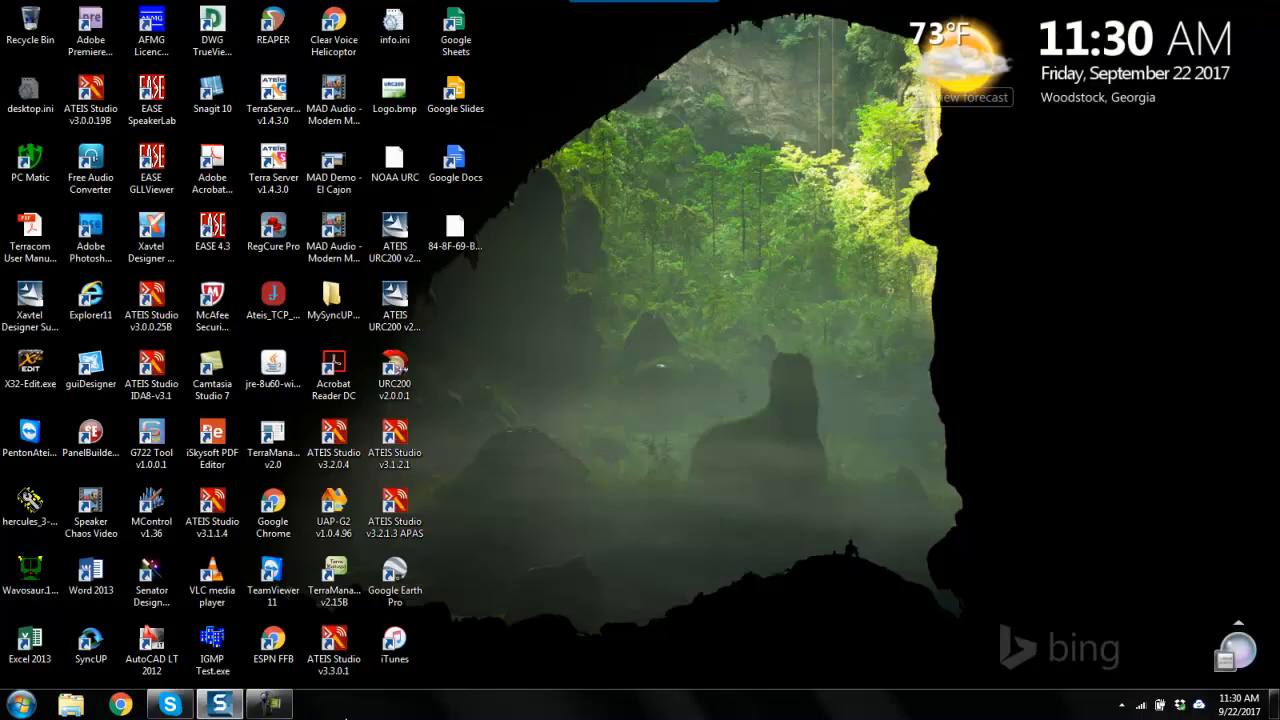
left_click(335, 573)
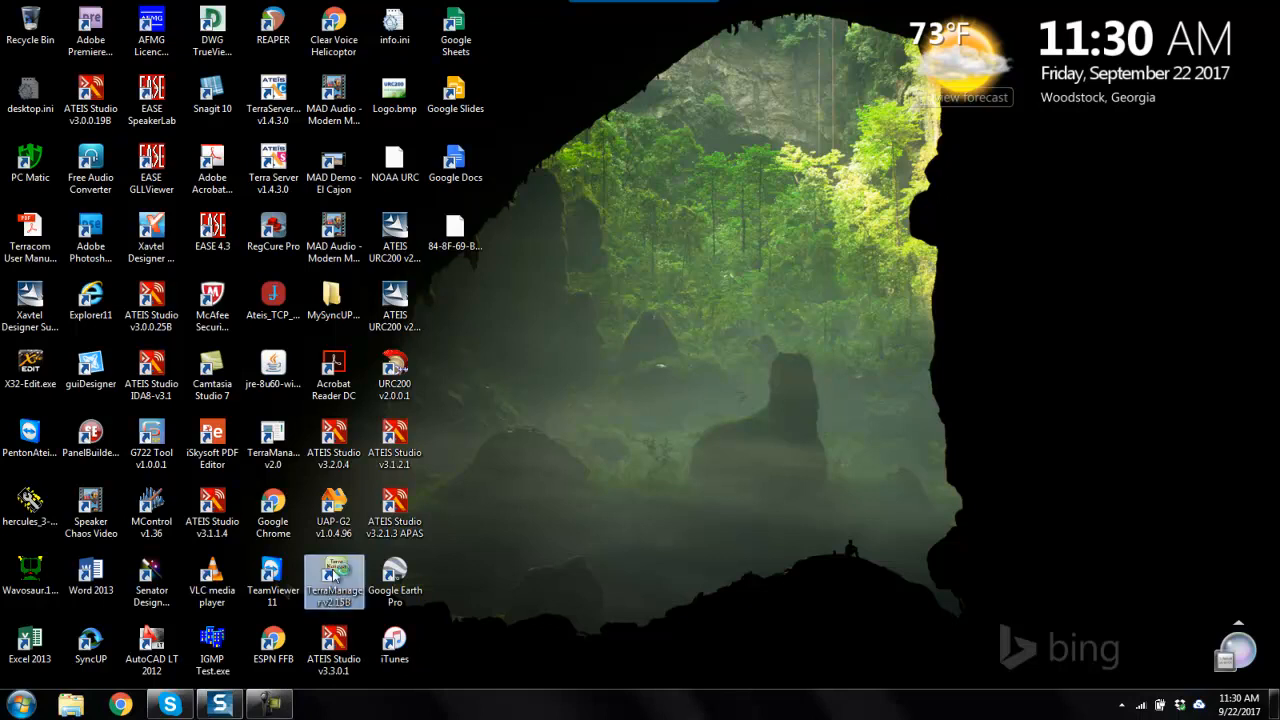
double_click(335, 573)
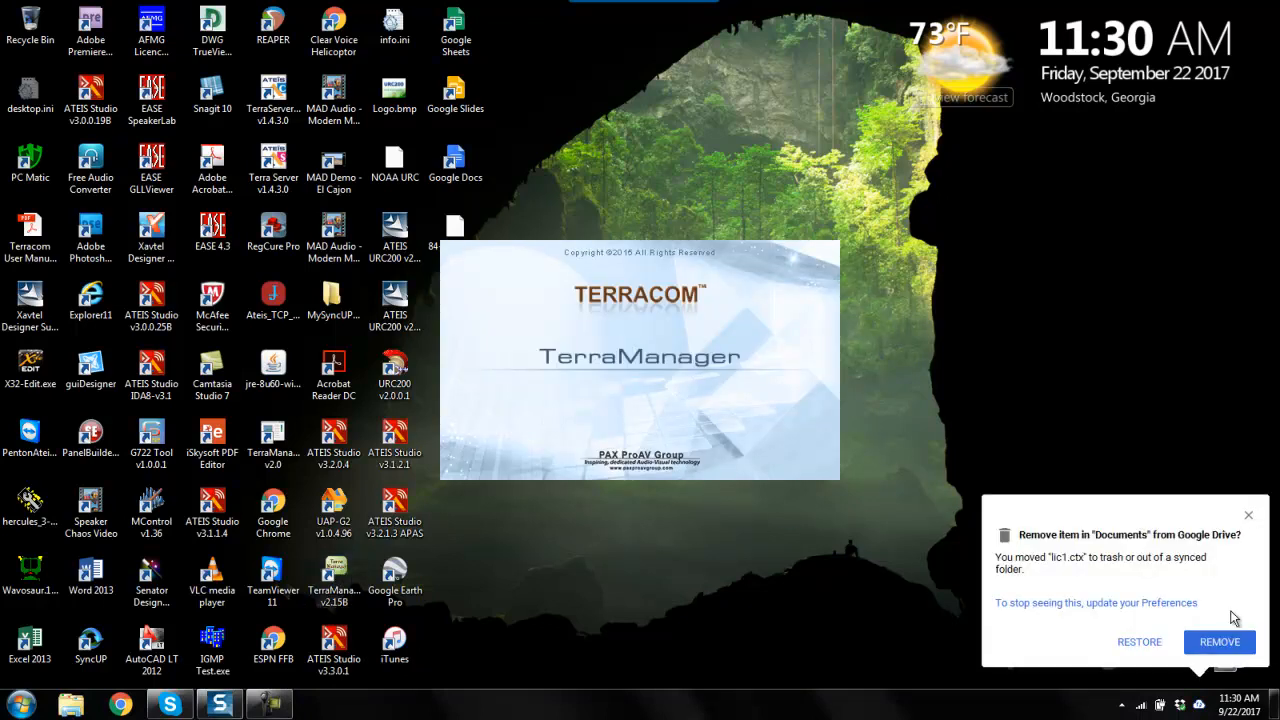
left_click(575, 326)
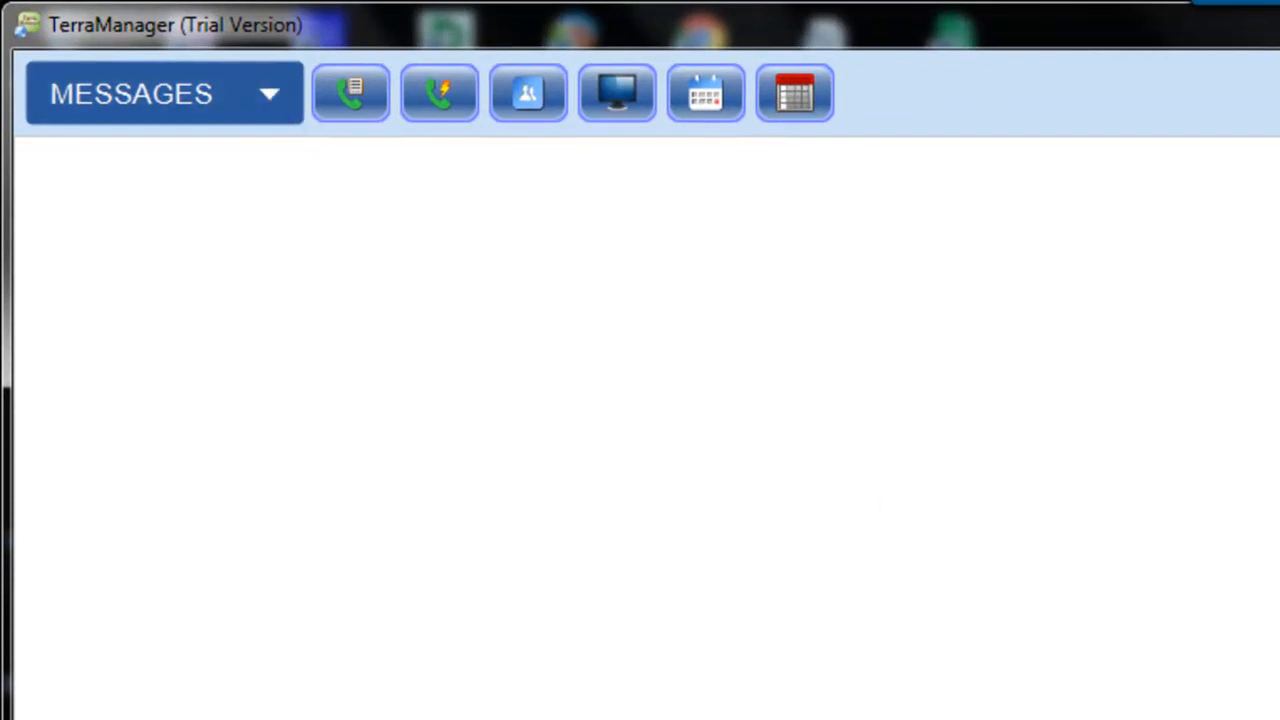
Step: Enter edit mode and switch from the Layout page to the Device page
key("ctrl+e")
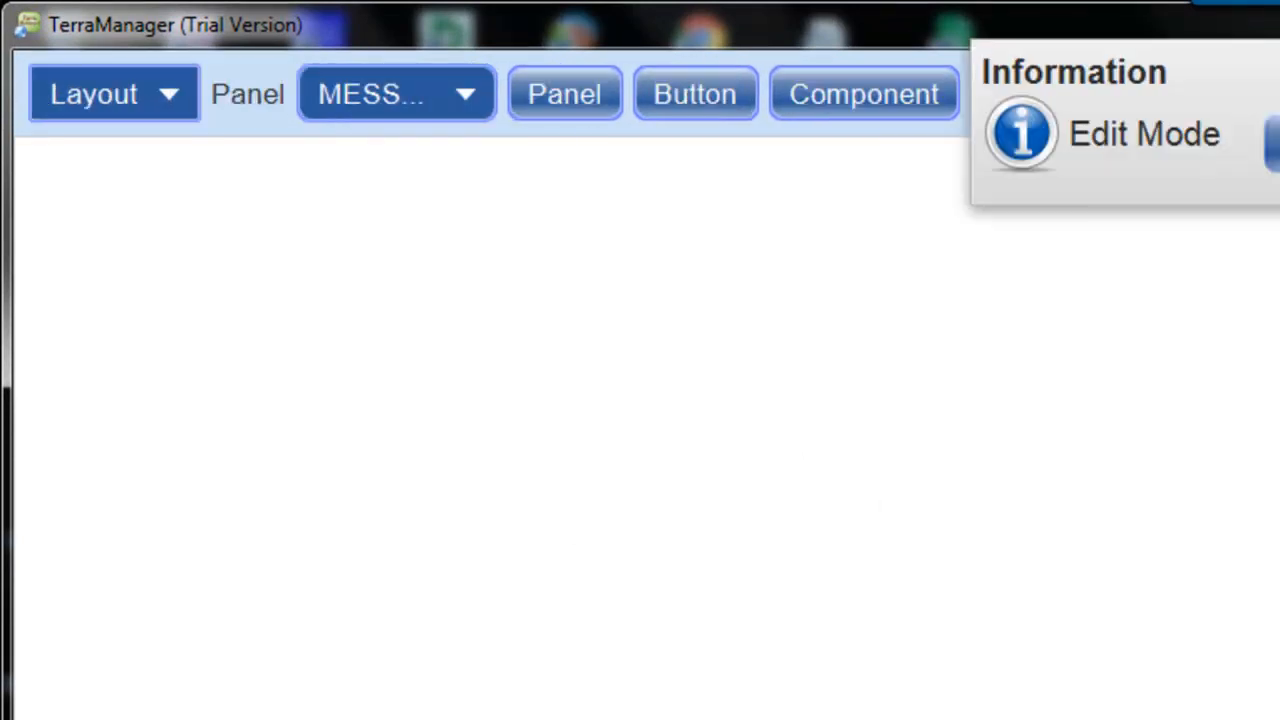
left_click(170, 76)
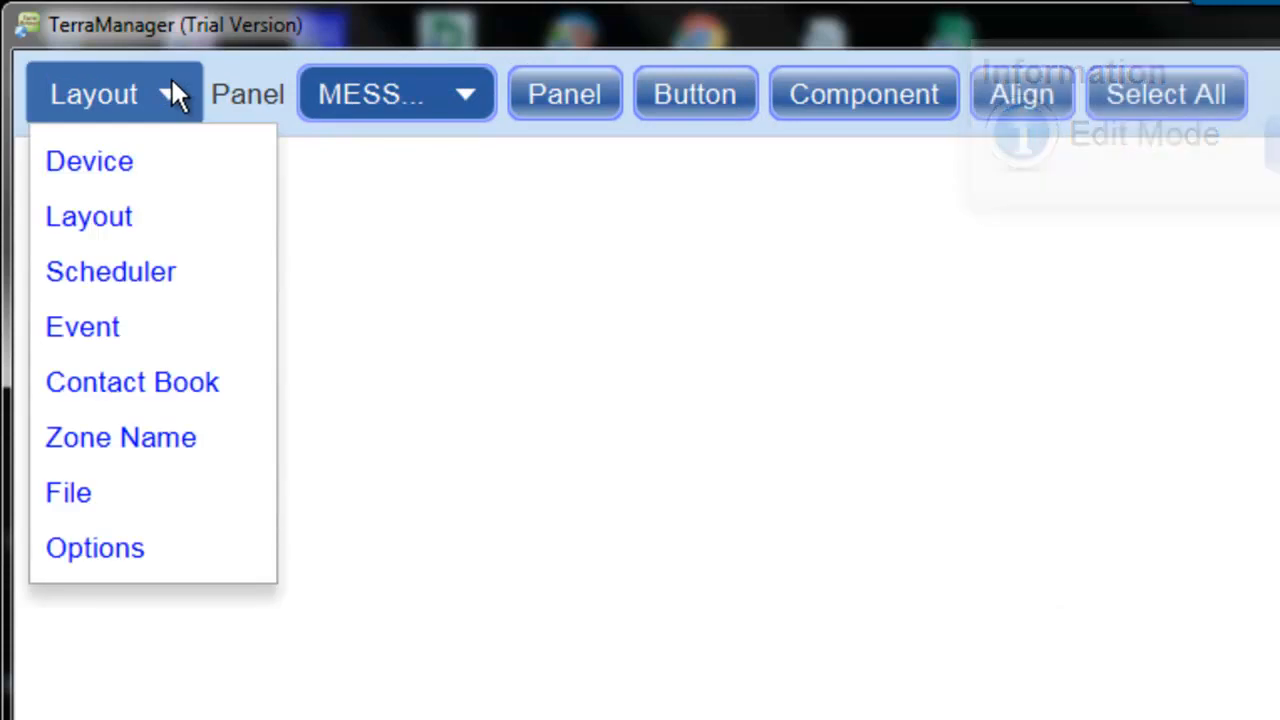
left_click(103, 166)
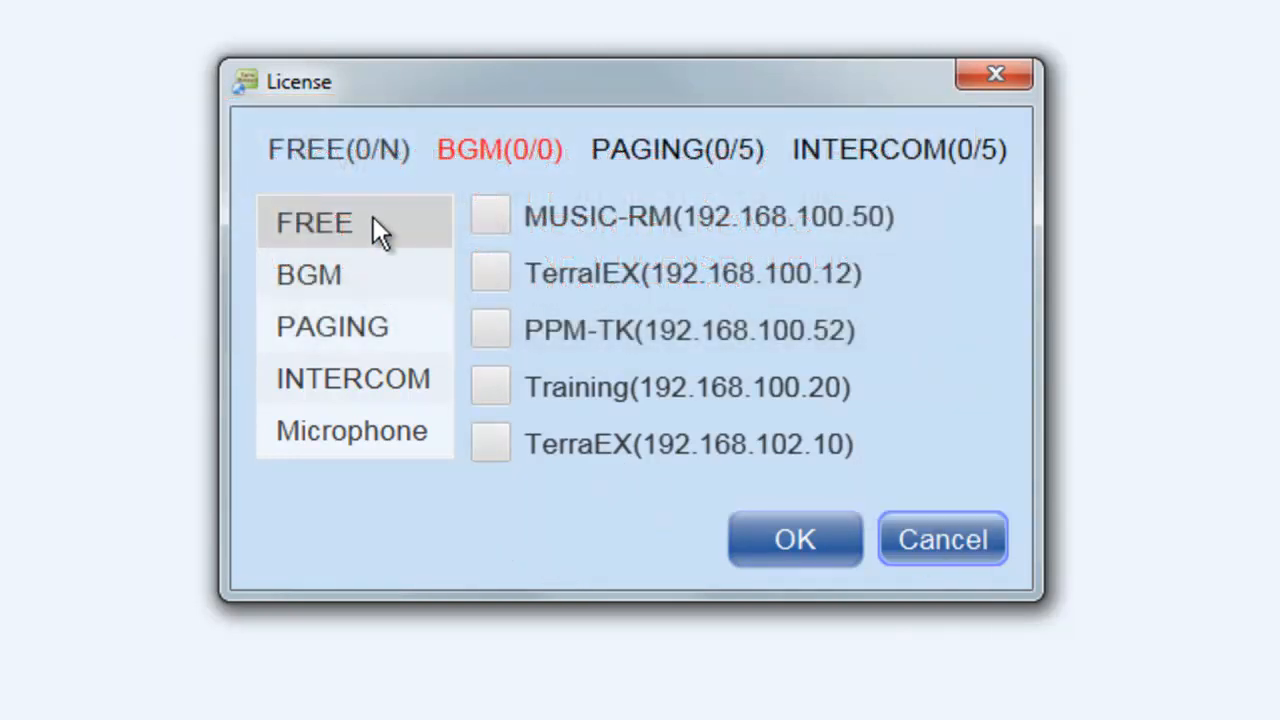
Step: Assign PAGING licenses to the PPM-TK, Training and TerraIEX devices
left_click(300, 278)
left_click(305, 328)
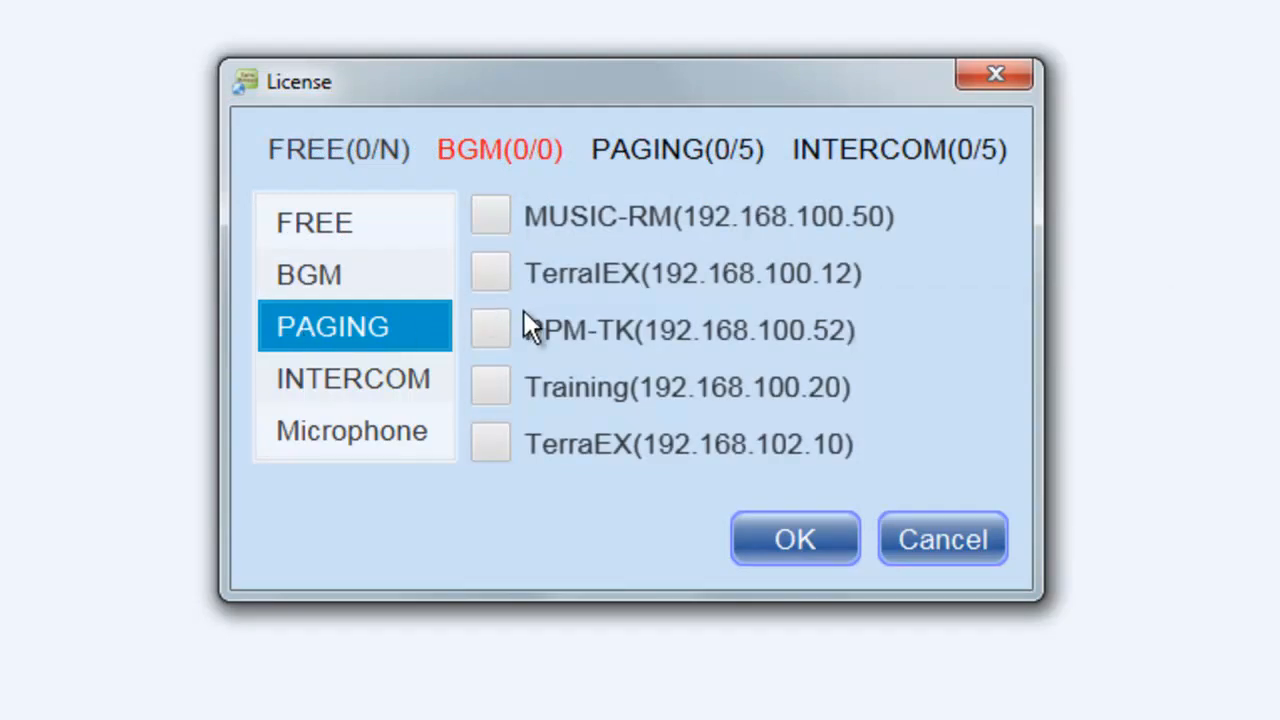
left_click(494, 332)
left_click(500, 387)
left_click(500, 265)
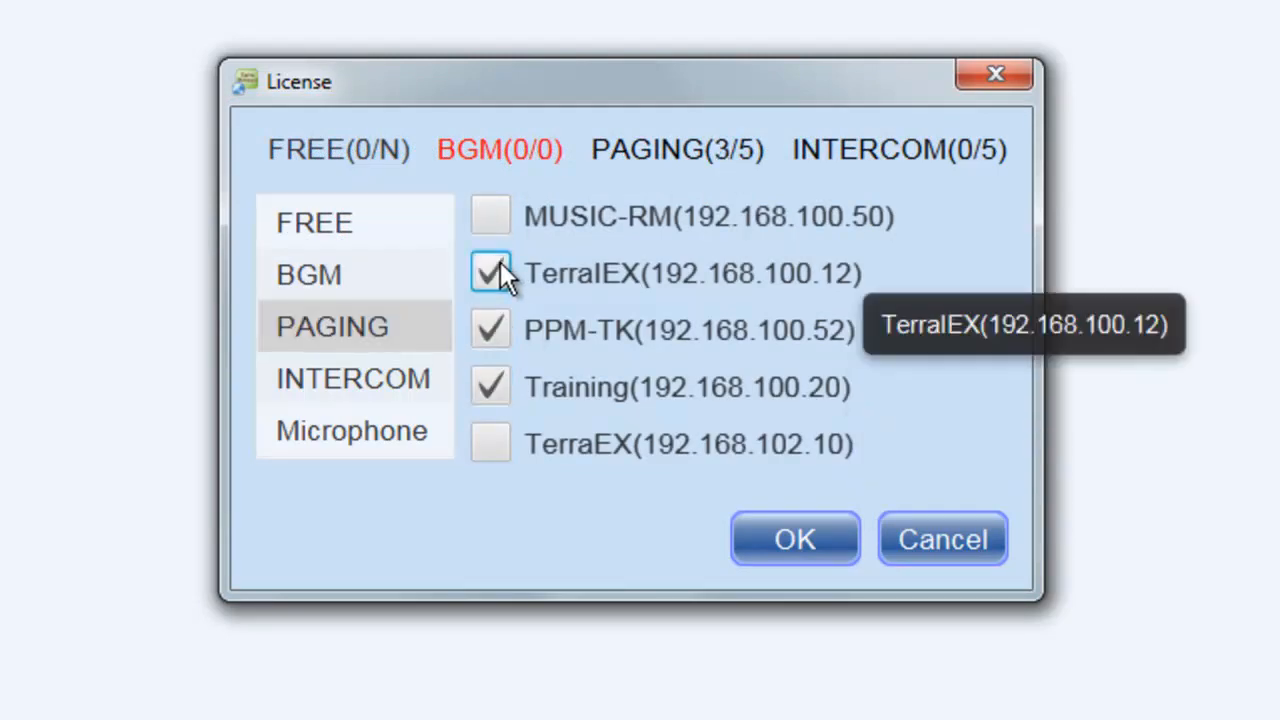
Step: Assign an INTERCOM license to TerraEX and the Microphone type to MUSIC-RM, and apply the license assignments
left_click(352, 385)
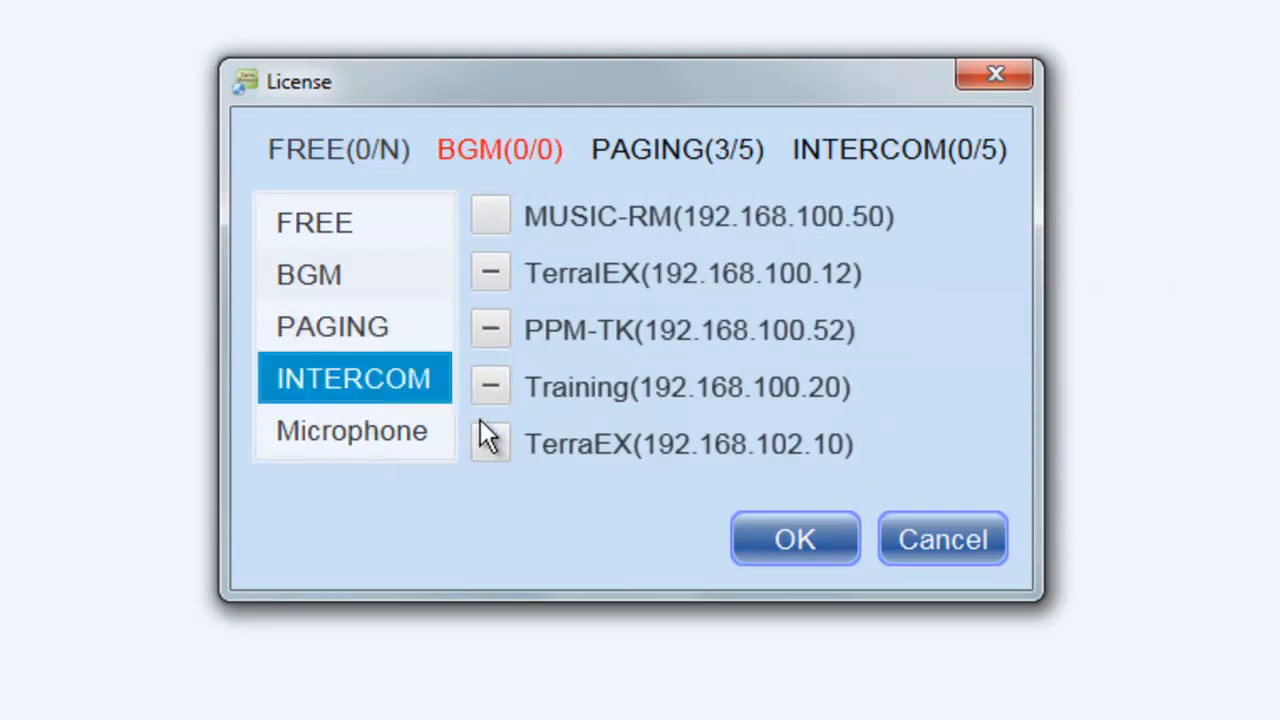
left_click(491, 442)
left_click(368, 430)
left_click(518, 223)
left_click(740, 532)
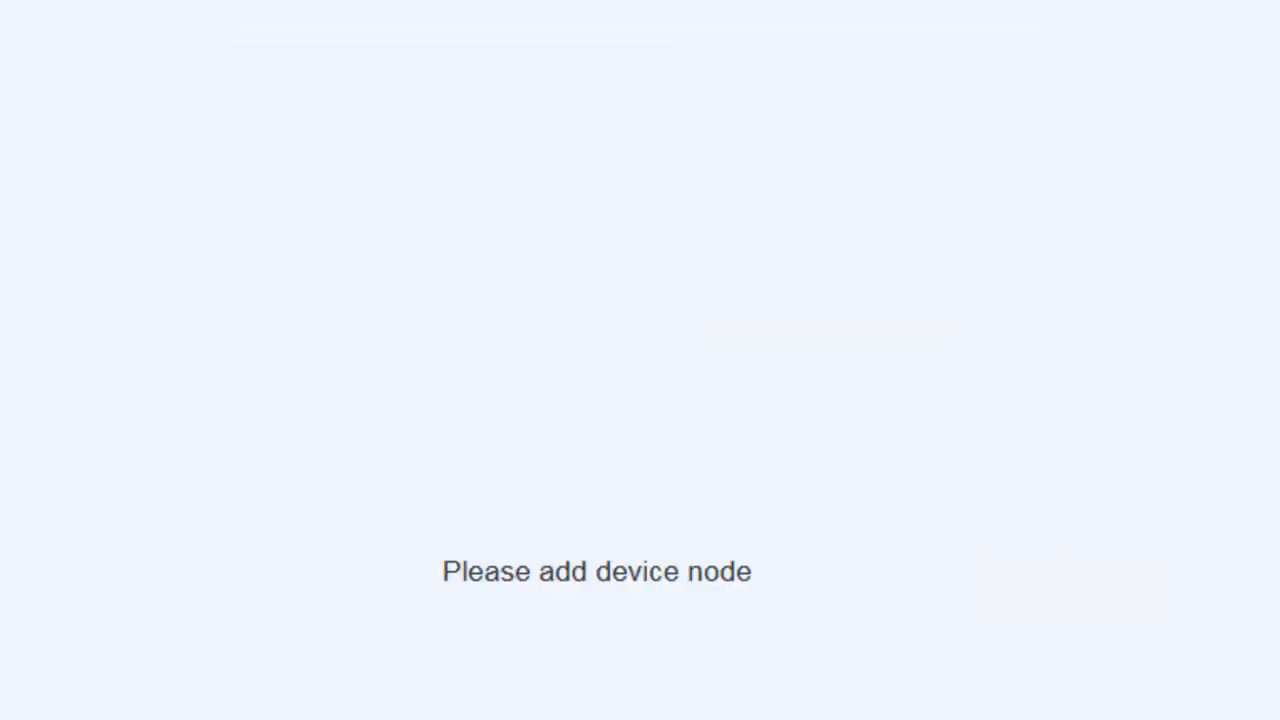